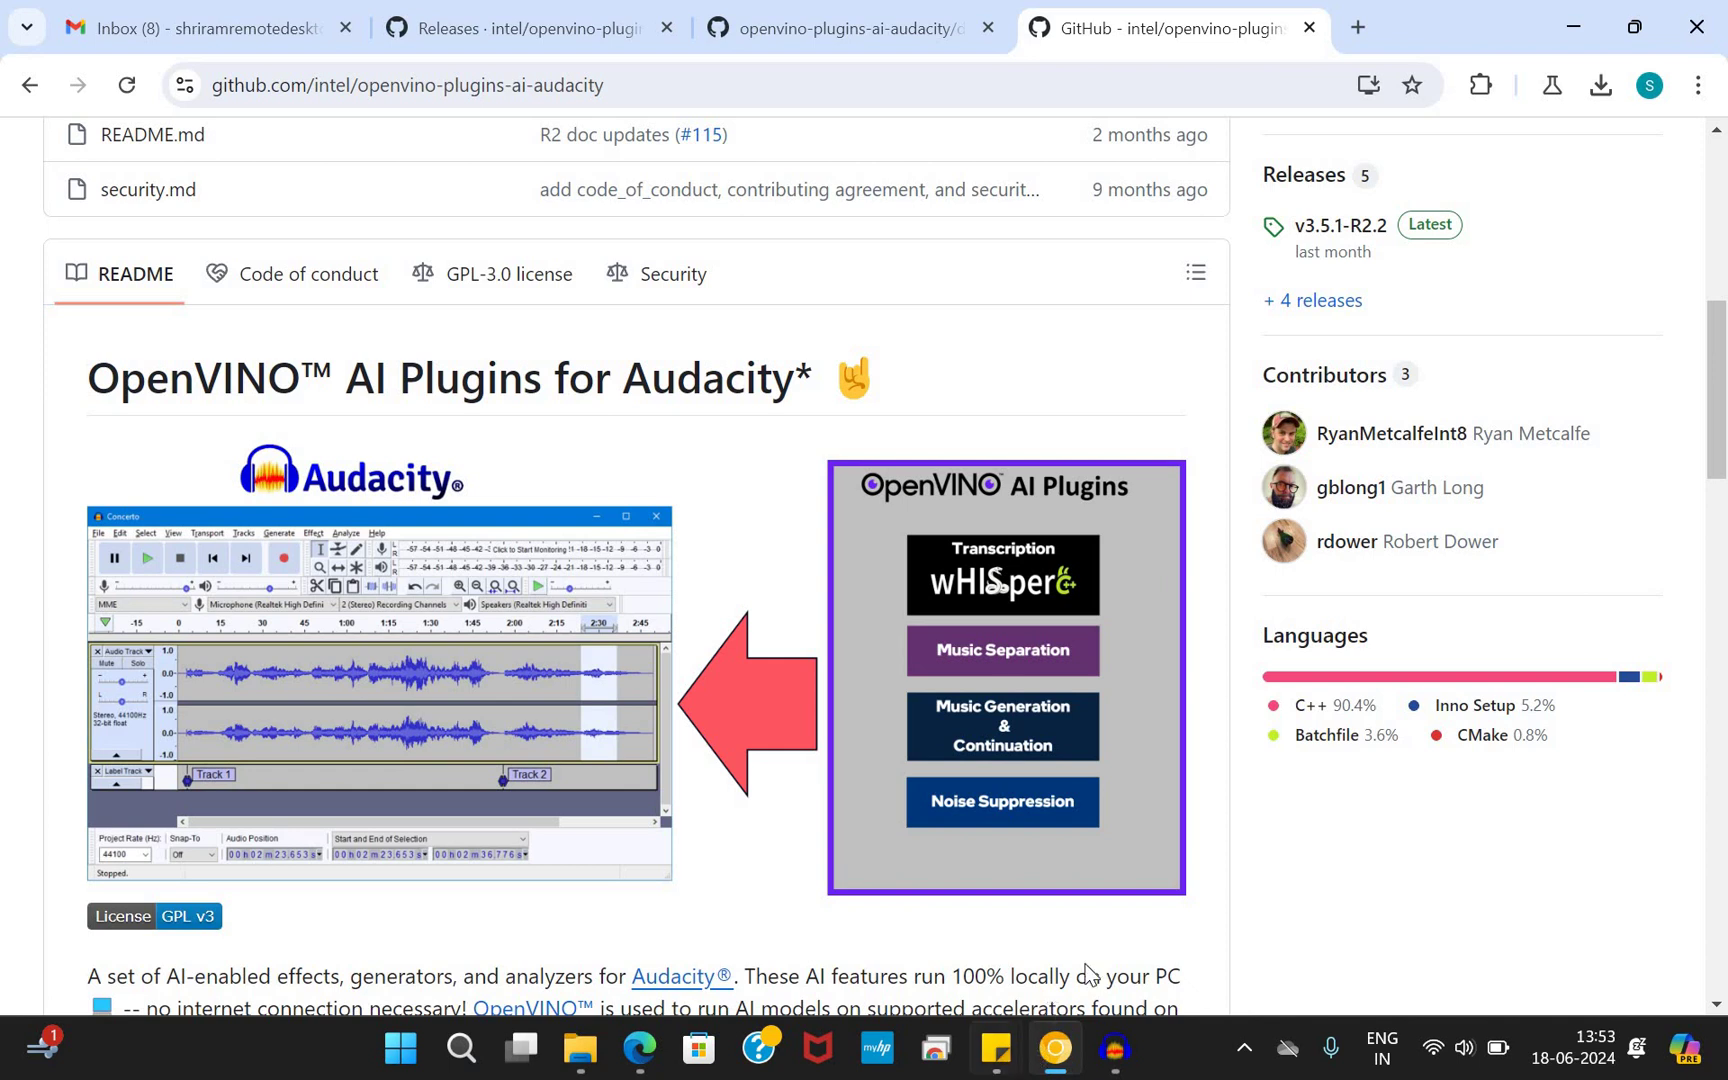
# Step: Review the README setup notes, then switch to the Audacity project with two generated tracks
pyautogui.click(1052, 917)
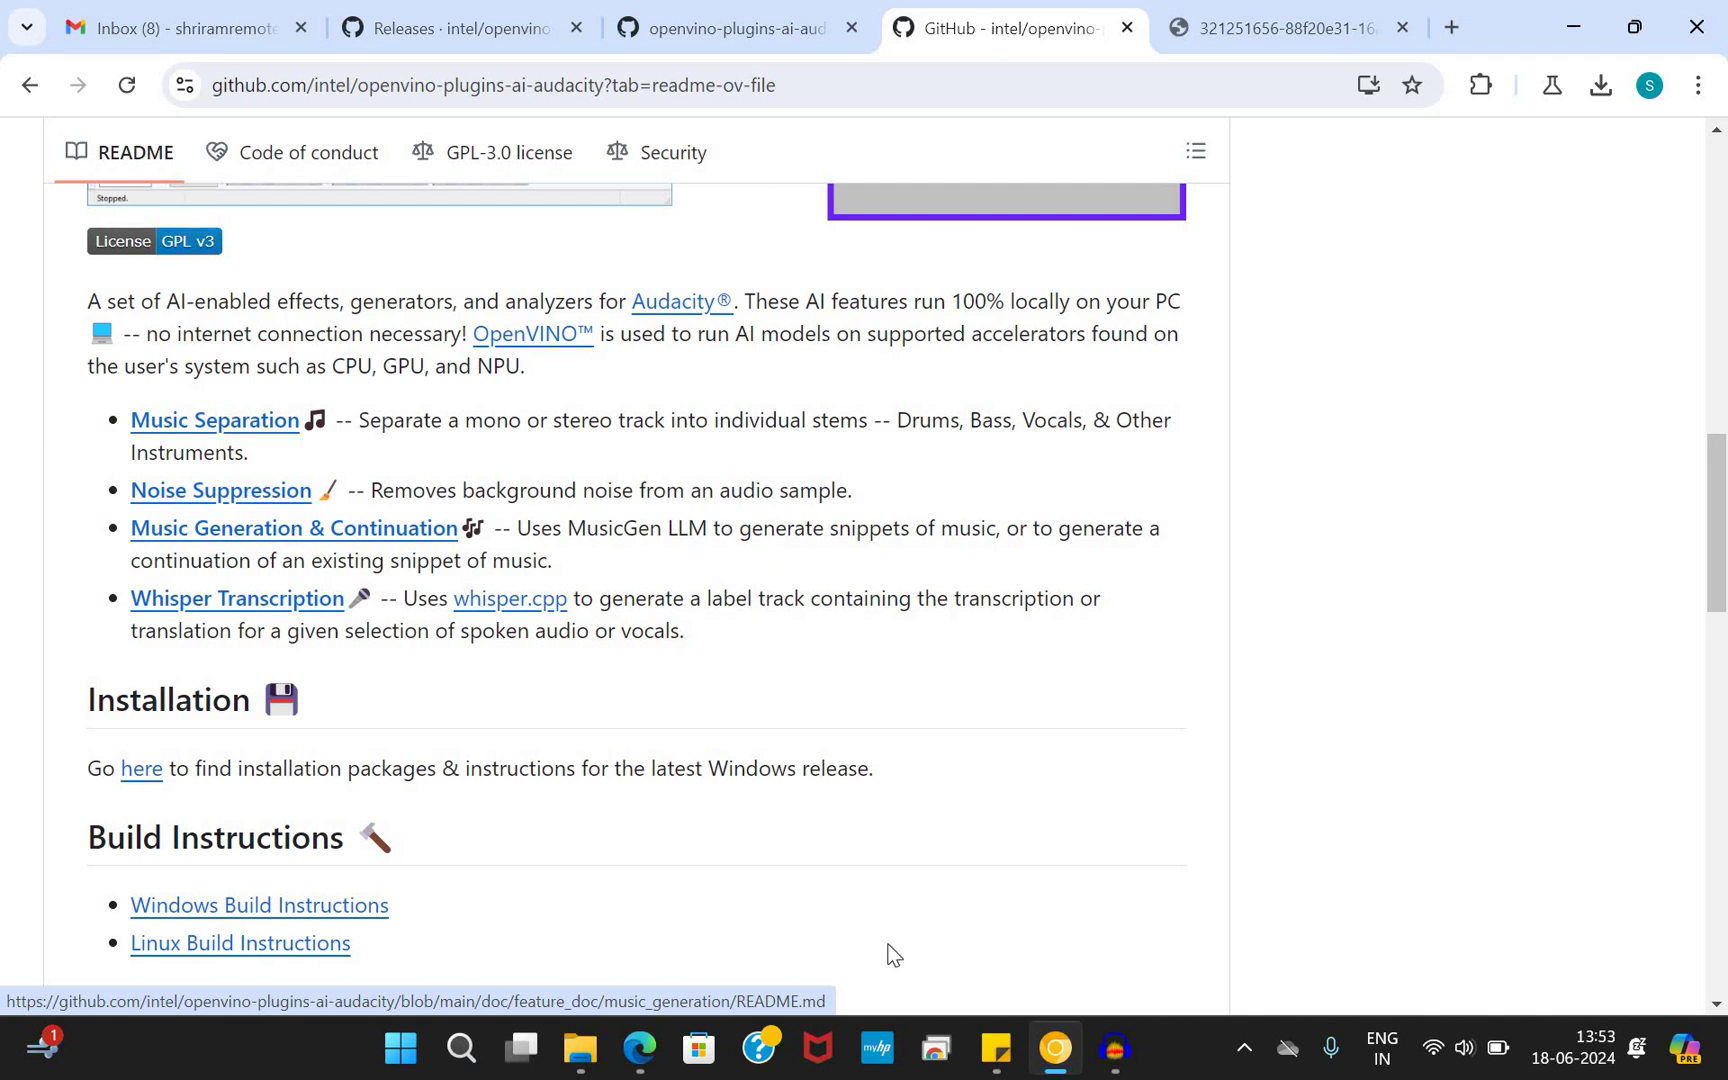
pyautogui.hotkey('alt', 'Tab')
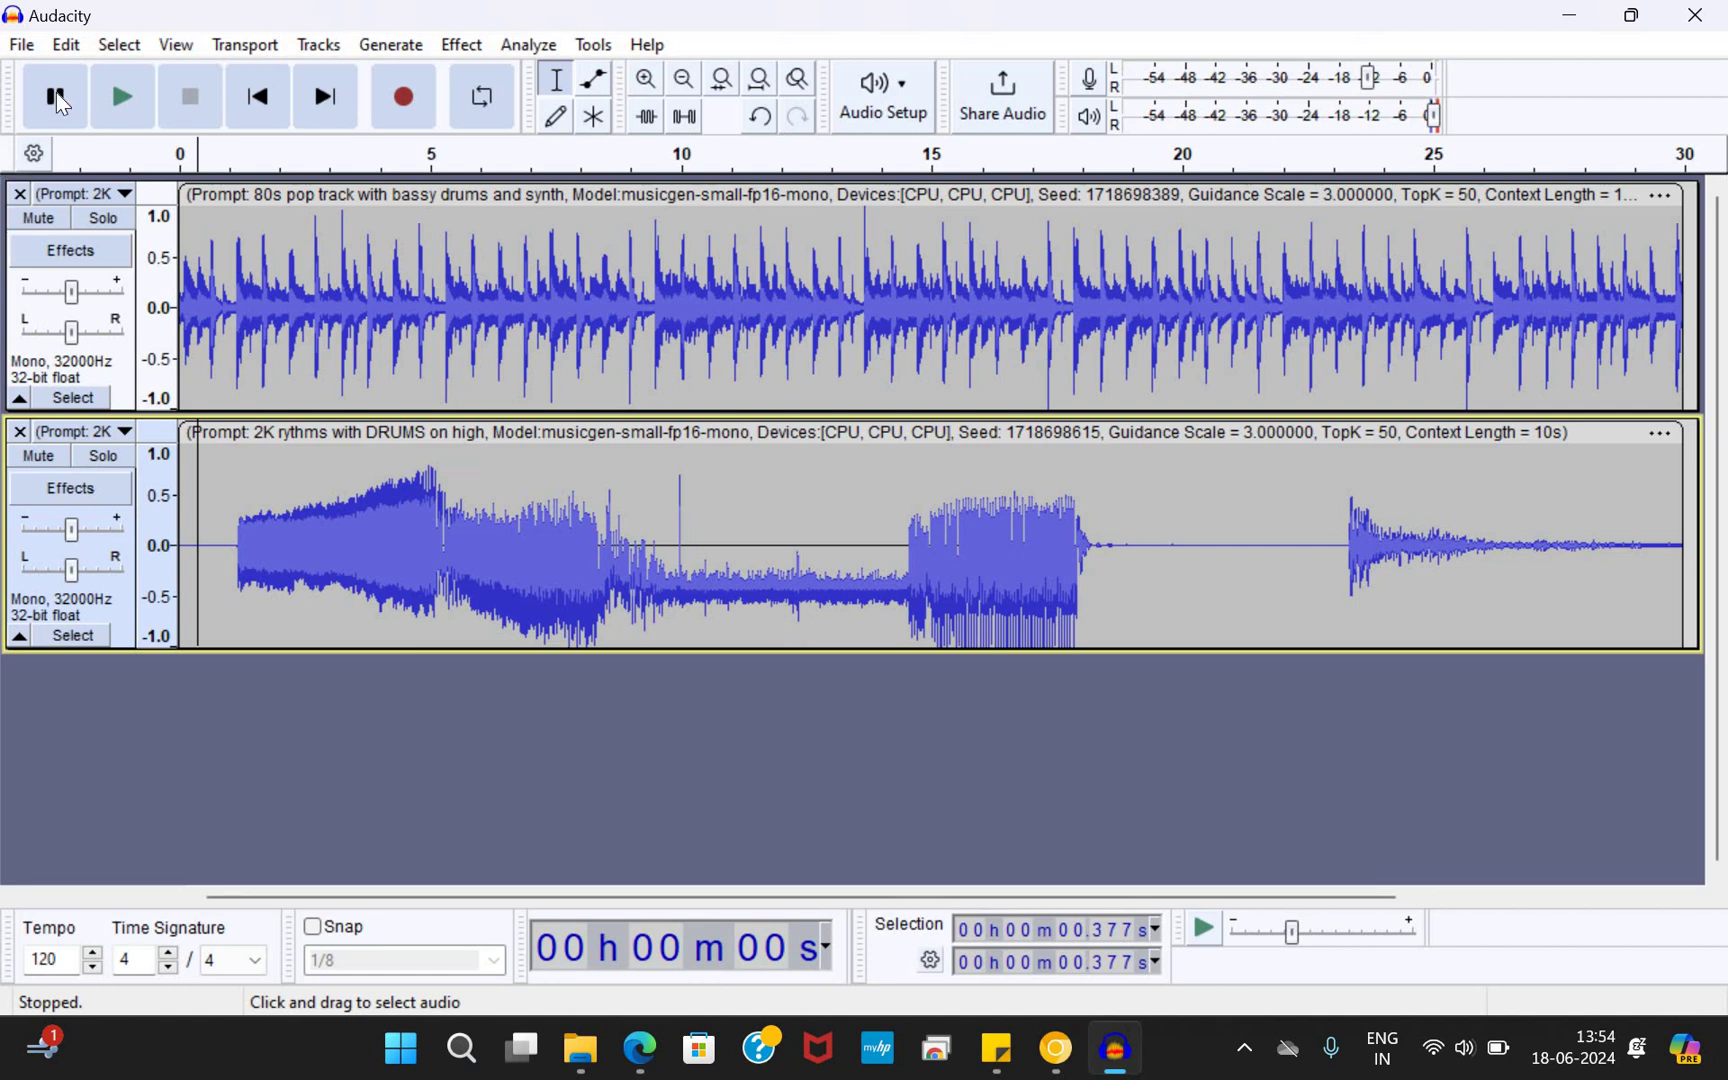
pyautogui.click(66, 44)
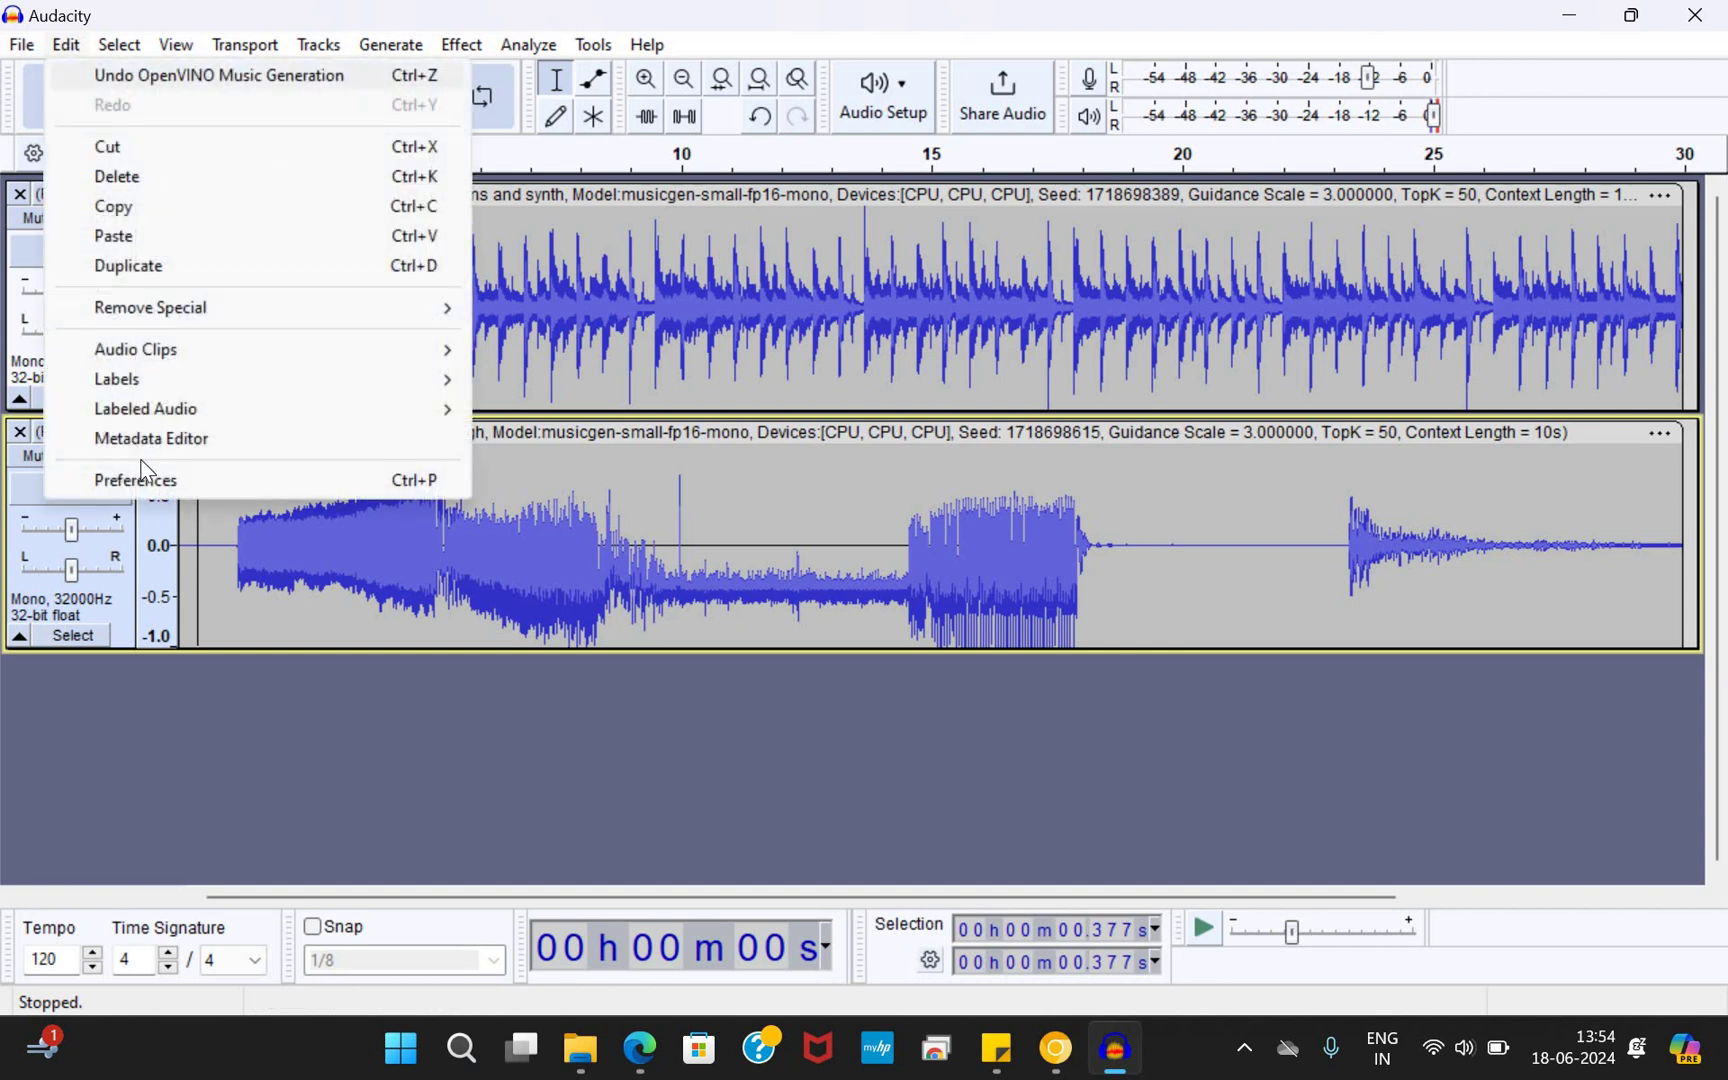
pyautogui.click(415, 479)
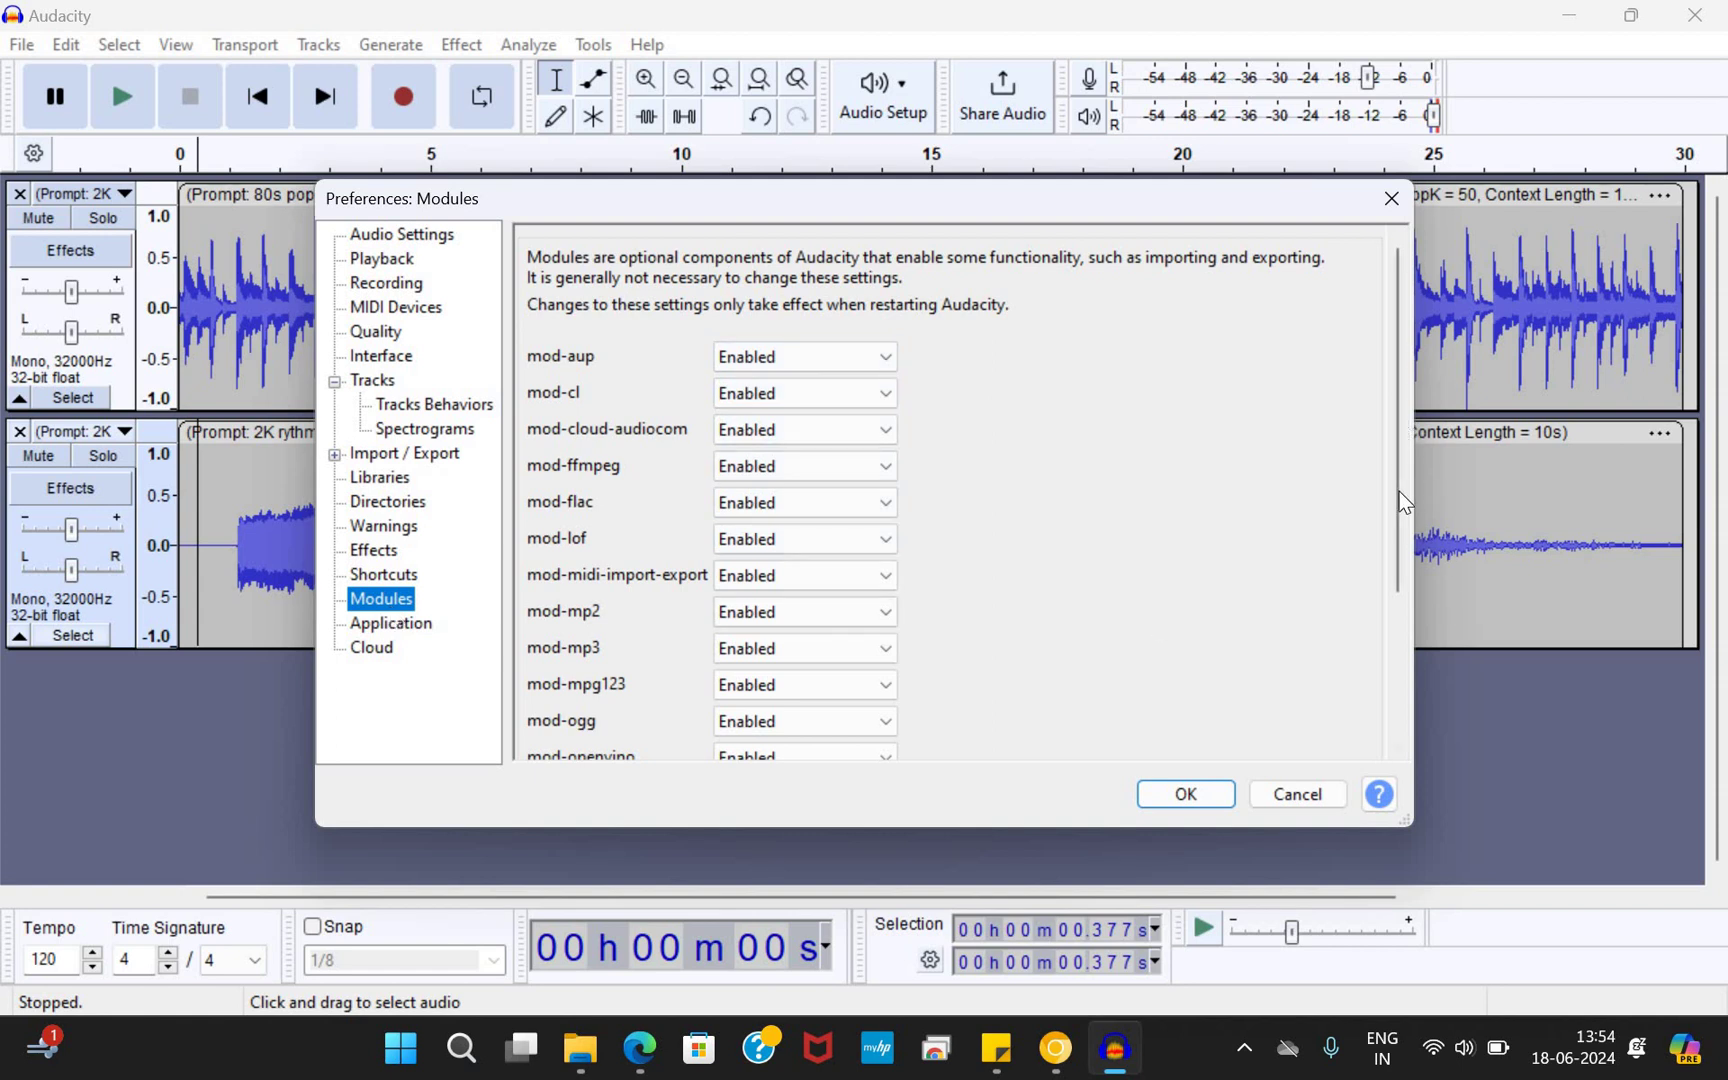
pyautogui.scroll(-1, 797, 628)
pyautogui.scroll(-2, 797, 628)
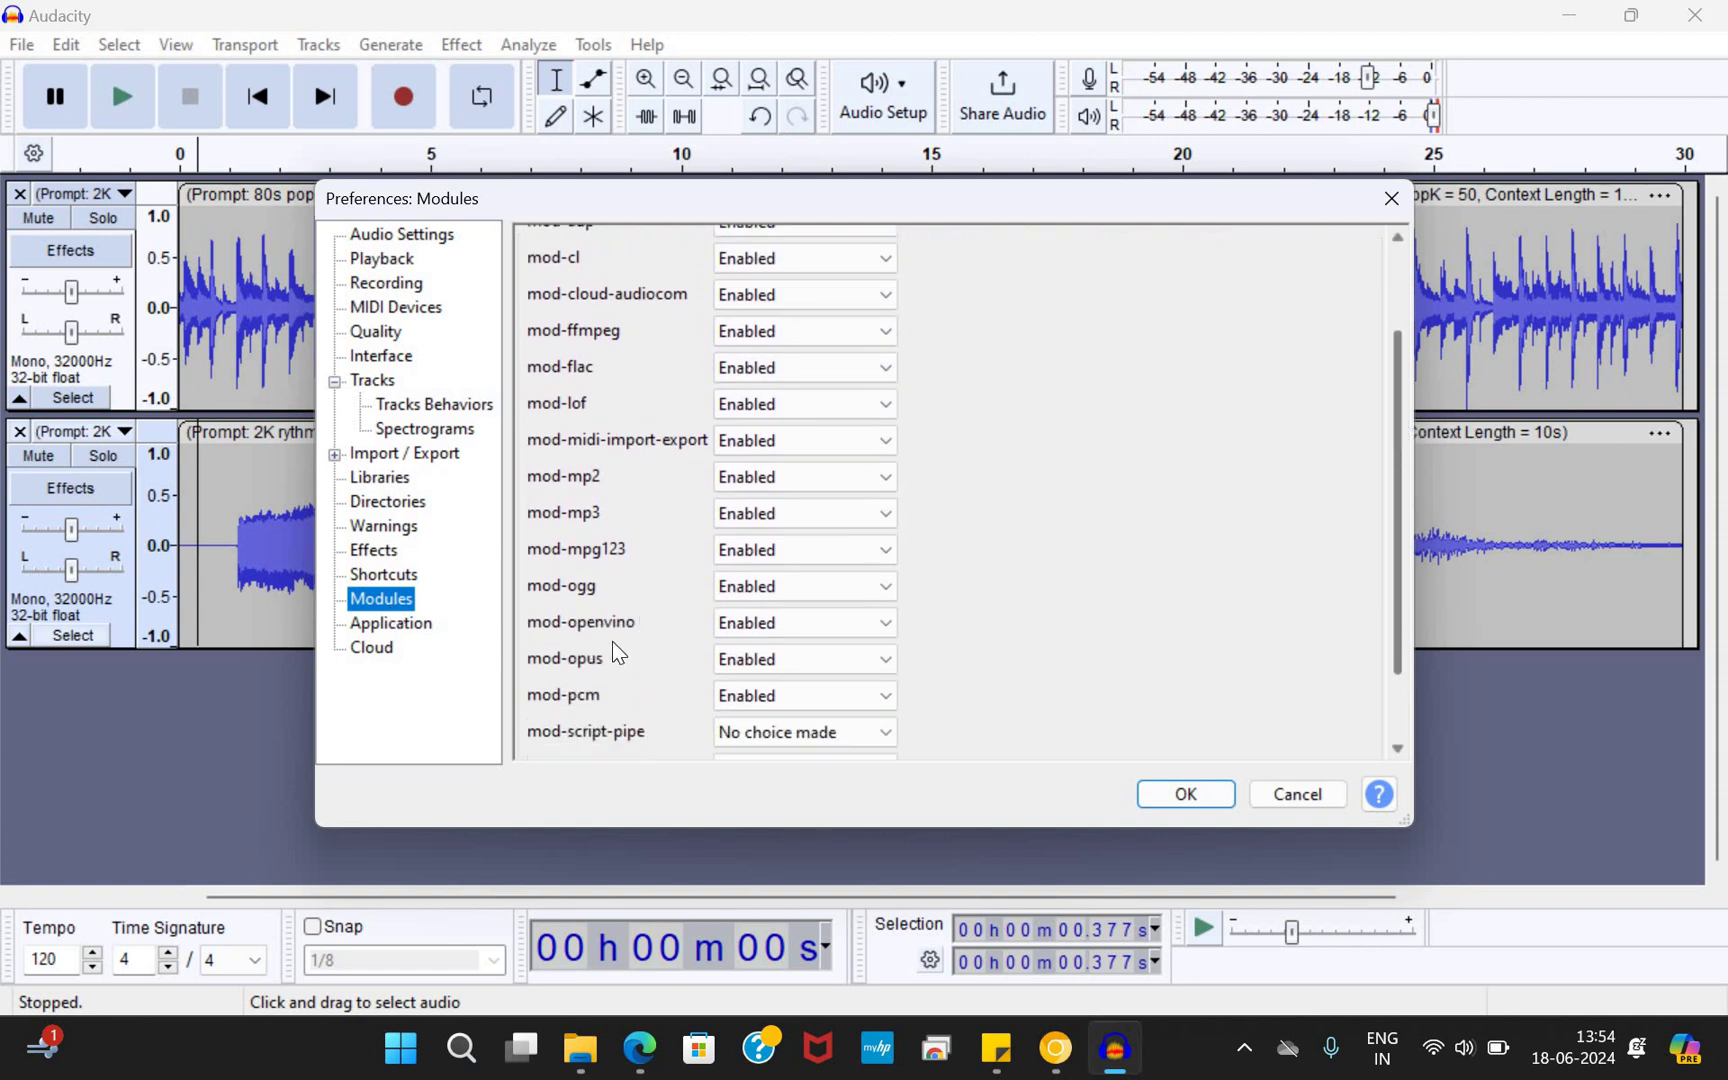
pyautogui.click(795, 624)
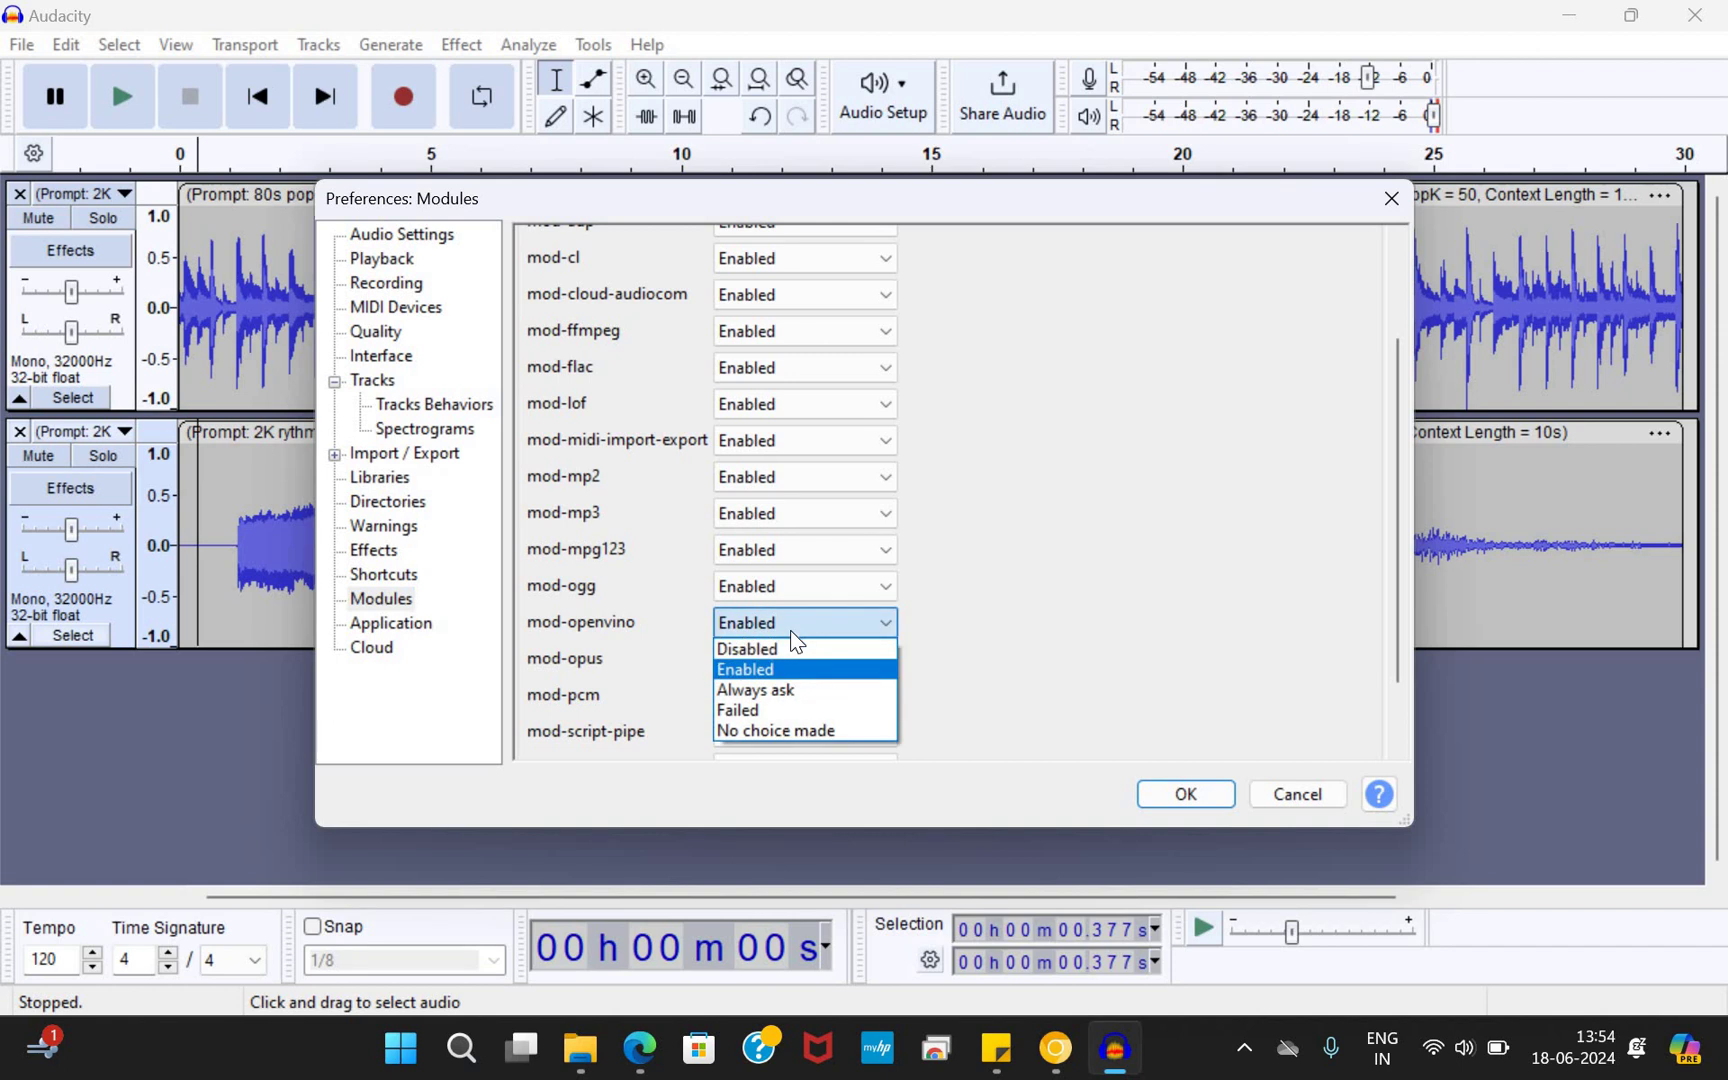
pyautogui.click(1024, 637)
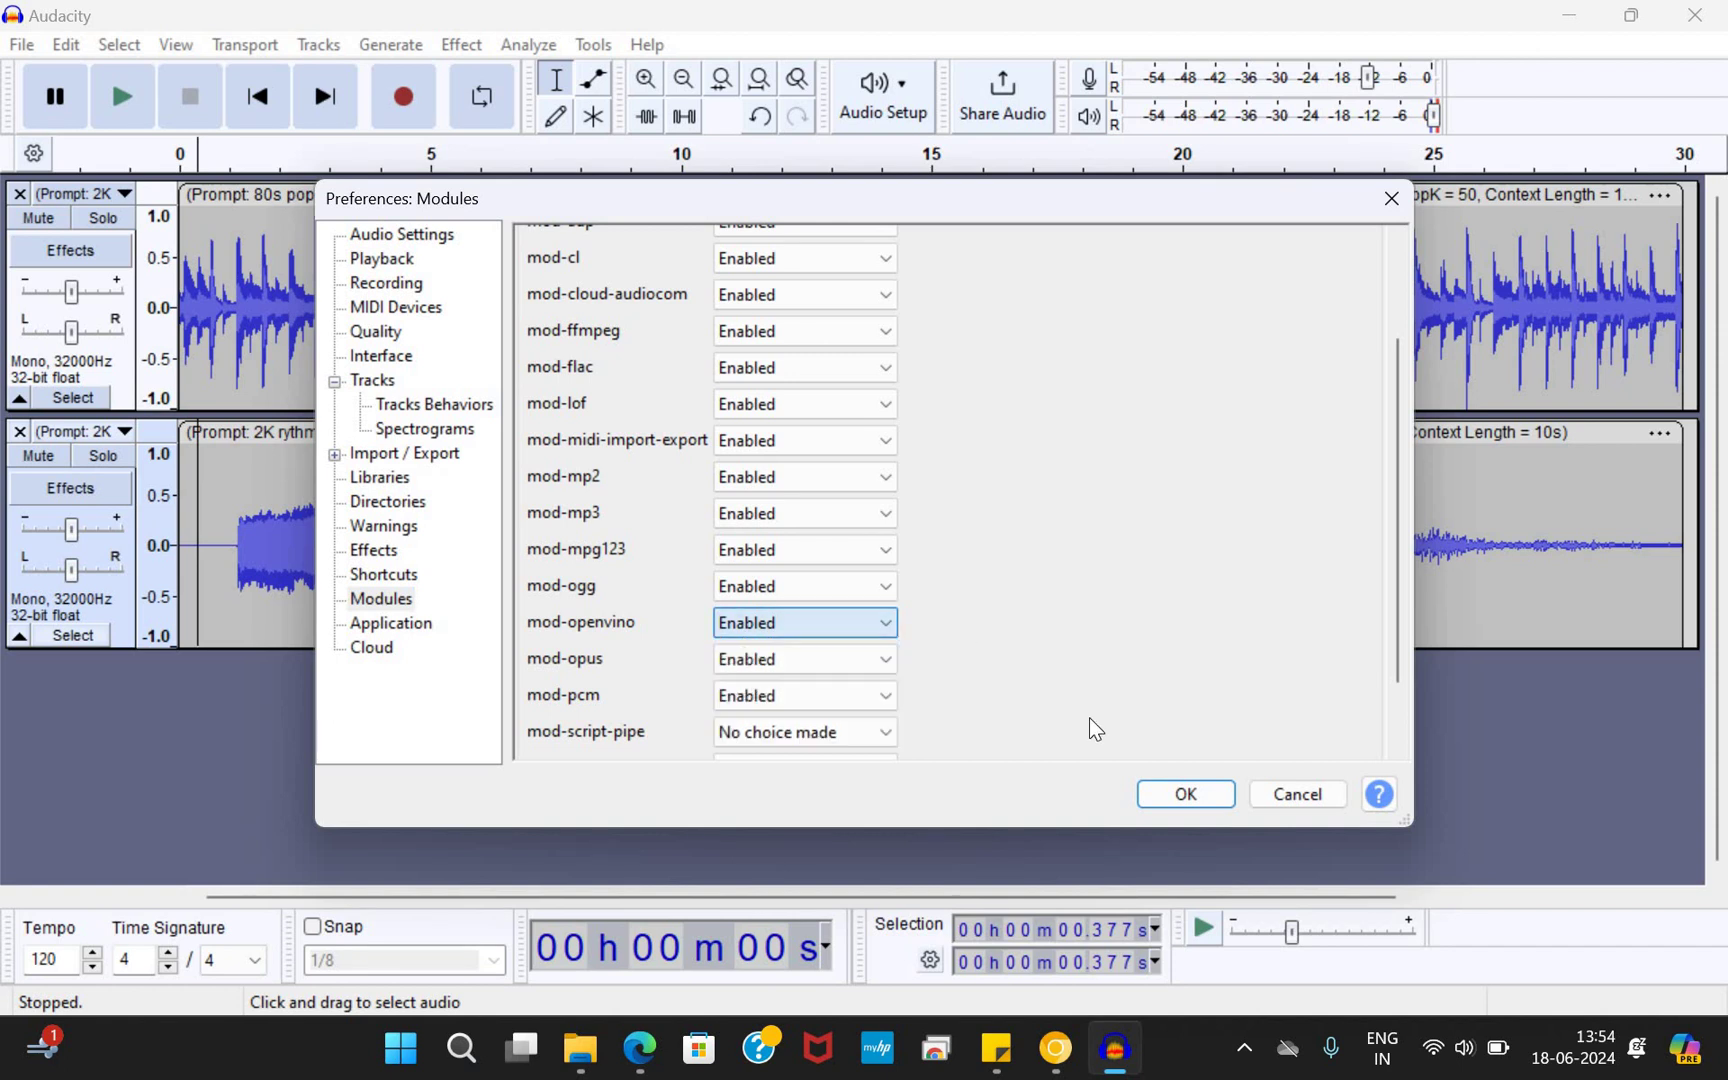
pyautogui.click(1186, 794)
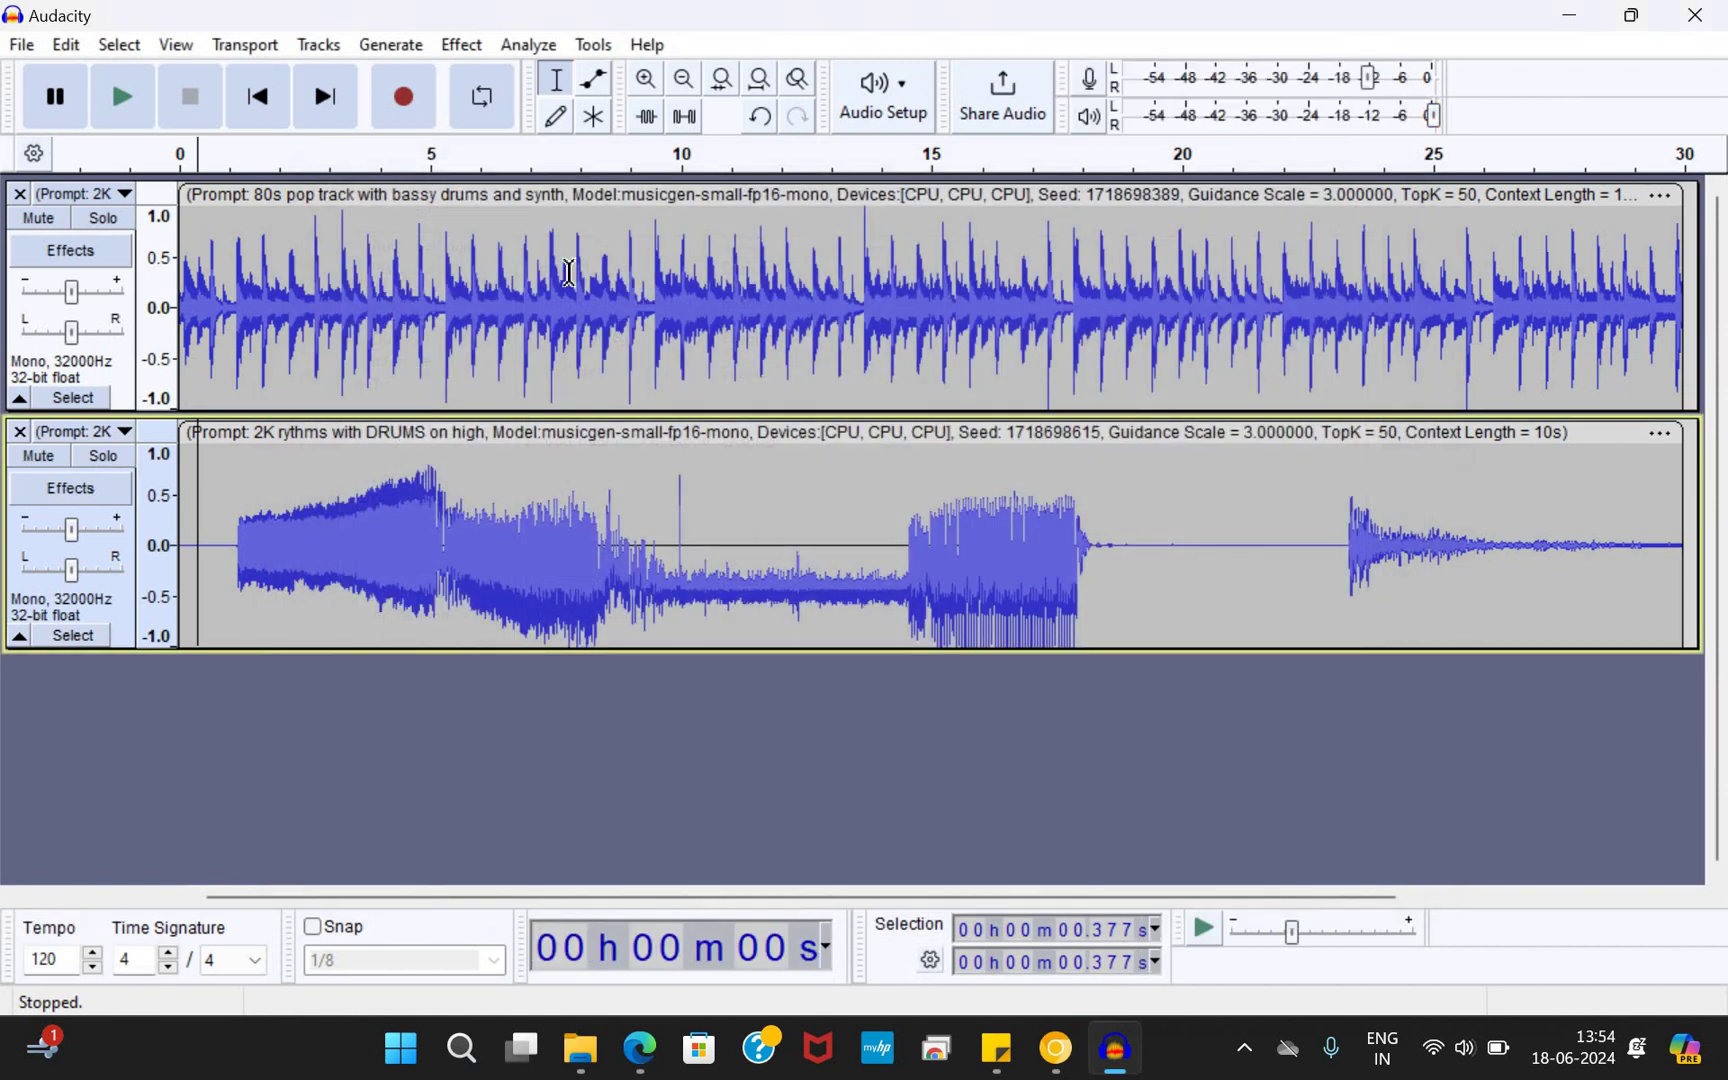
# Step: Generate an OpenVINO music track from the prompt 'Very high volume violin and drums clear beats'
pyautogui.click(389, 53)
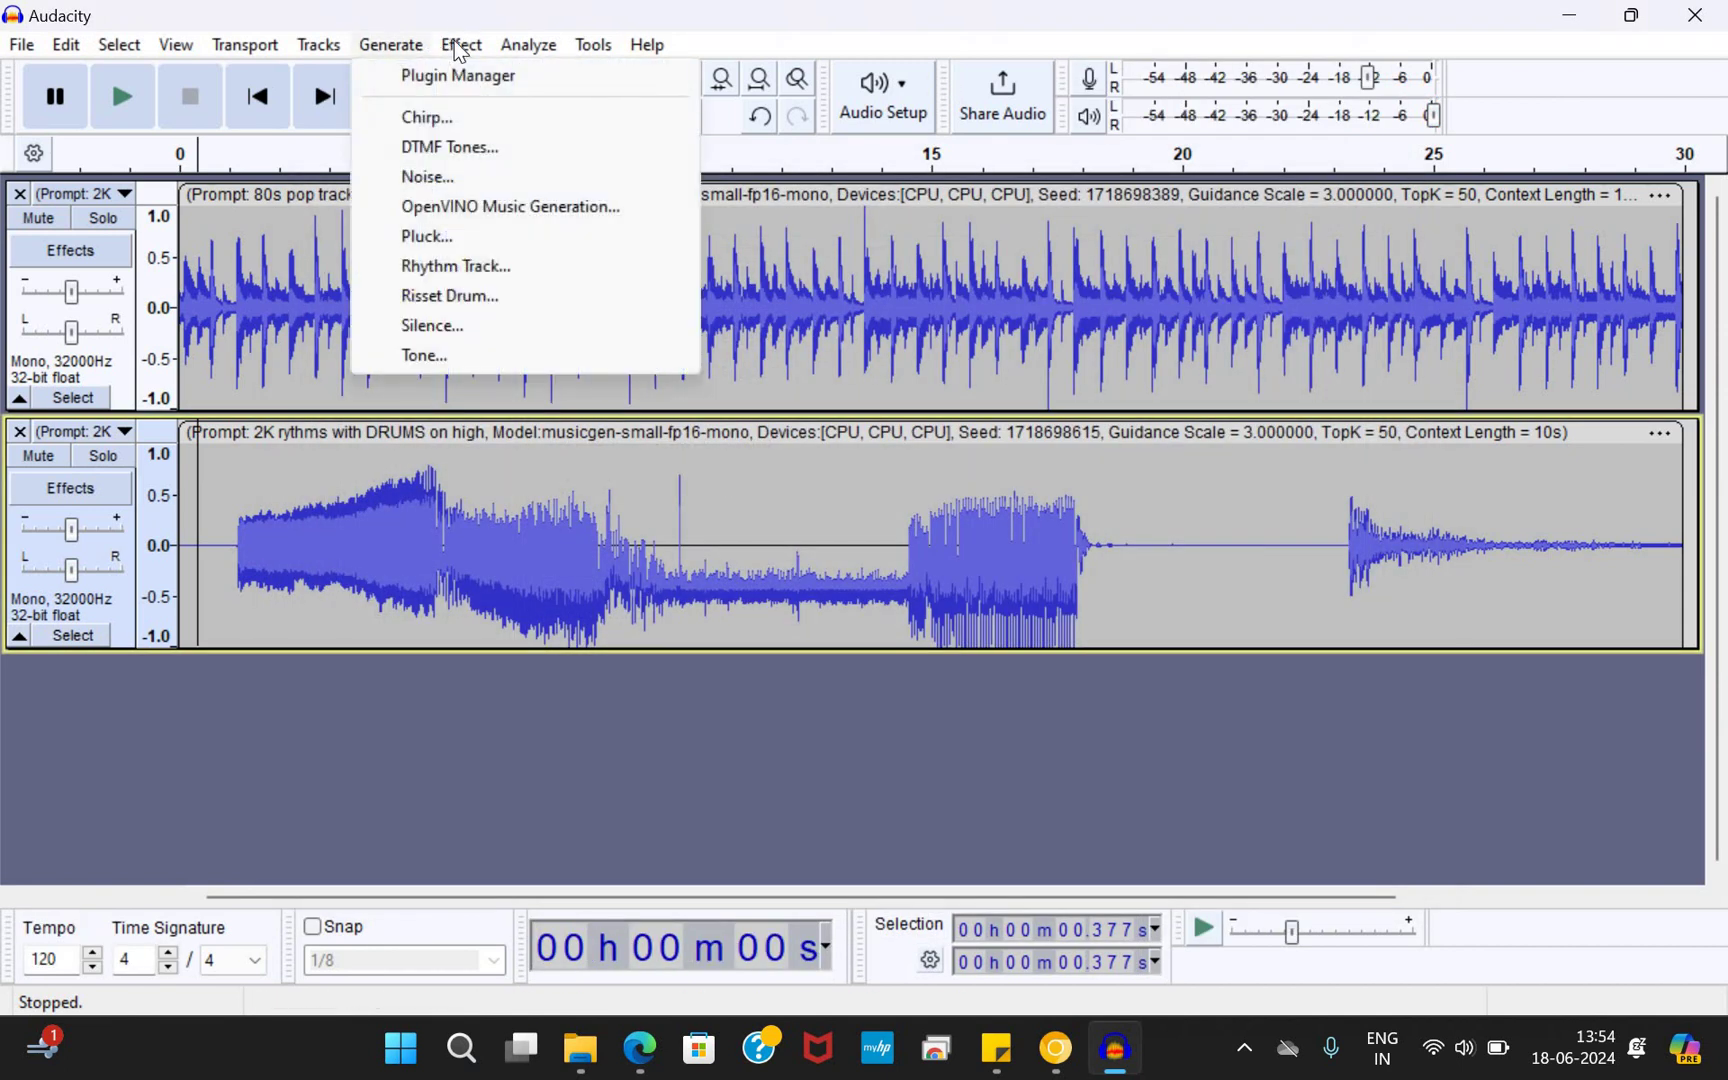
pyautogui.press('Right')
pyautogui.press('Left')
pyautogui.click(389, 50)
pyautogui.click(389, 50)
pyautogui.press('Return')
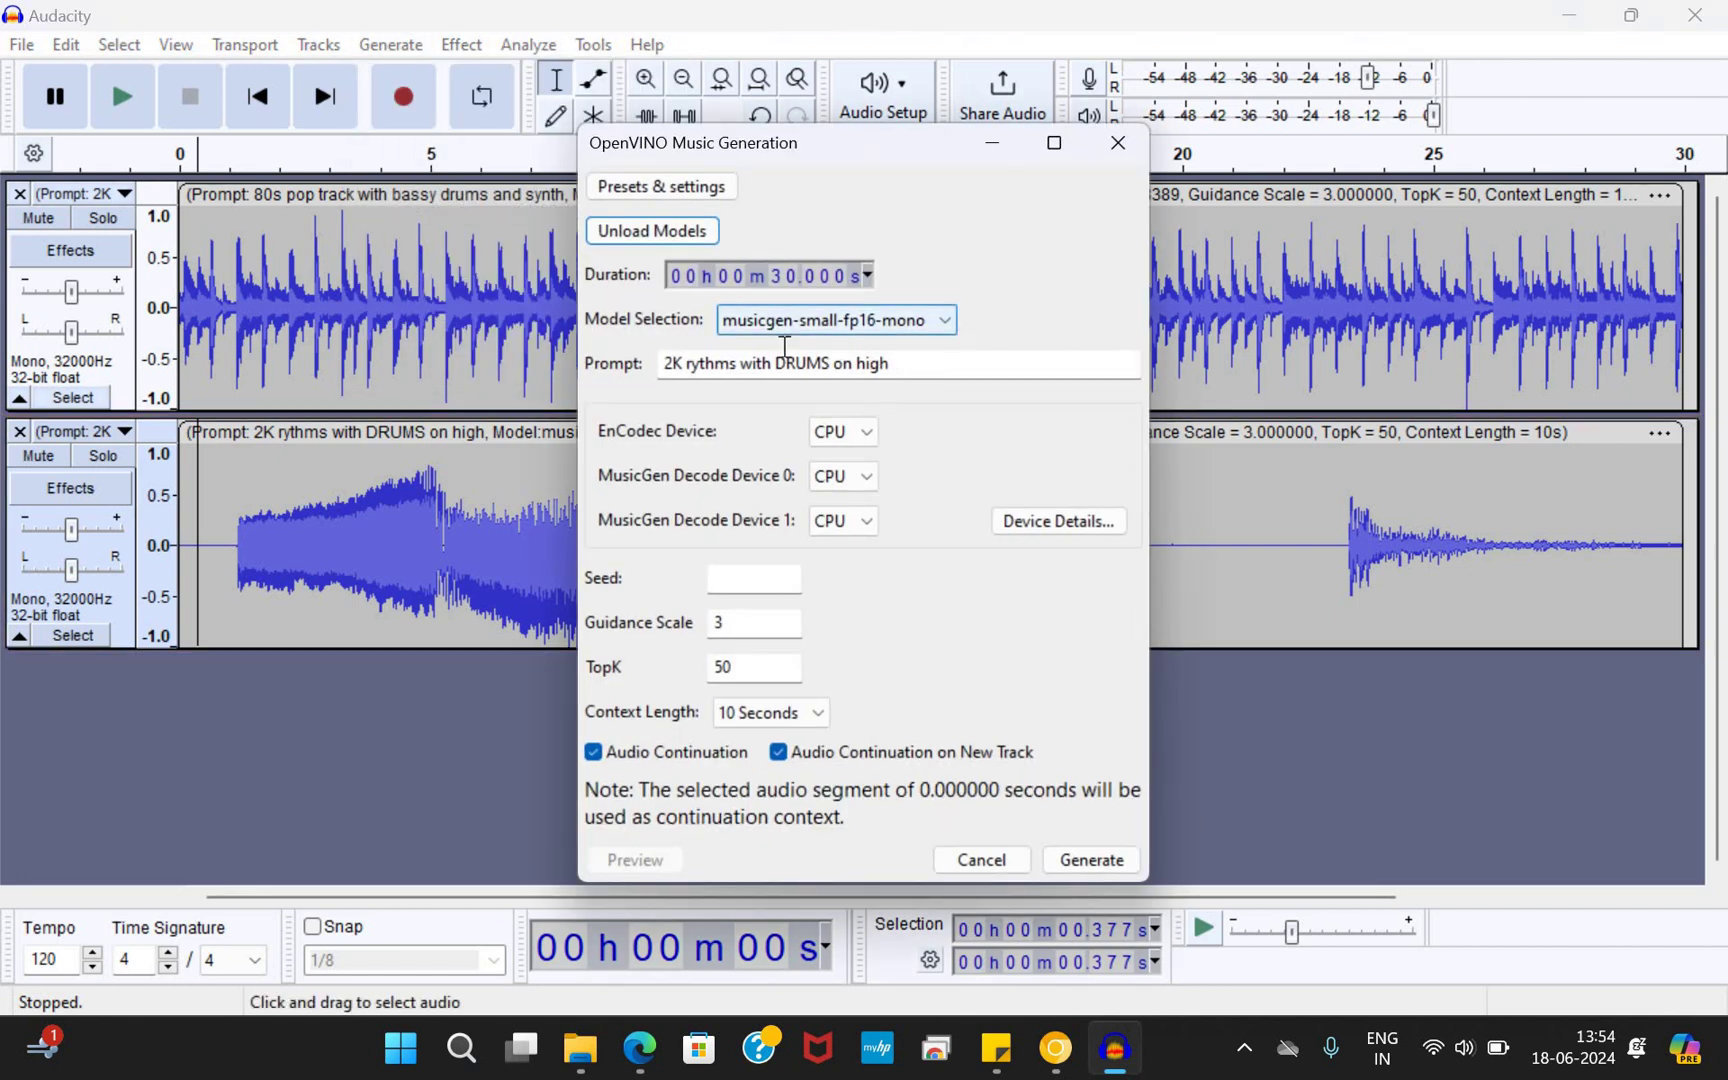
pyautogui.press('Tab')
pyautogui.press('Tab')
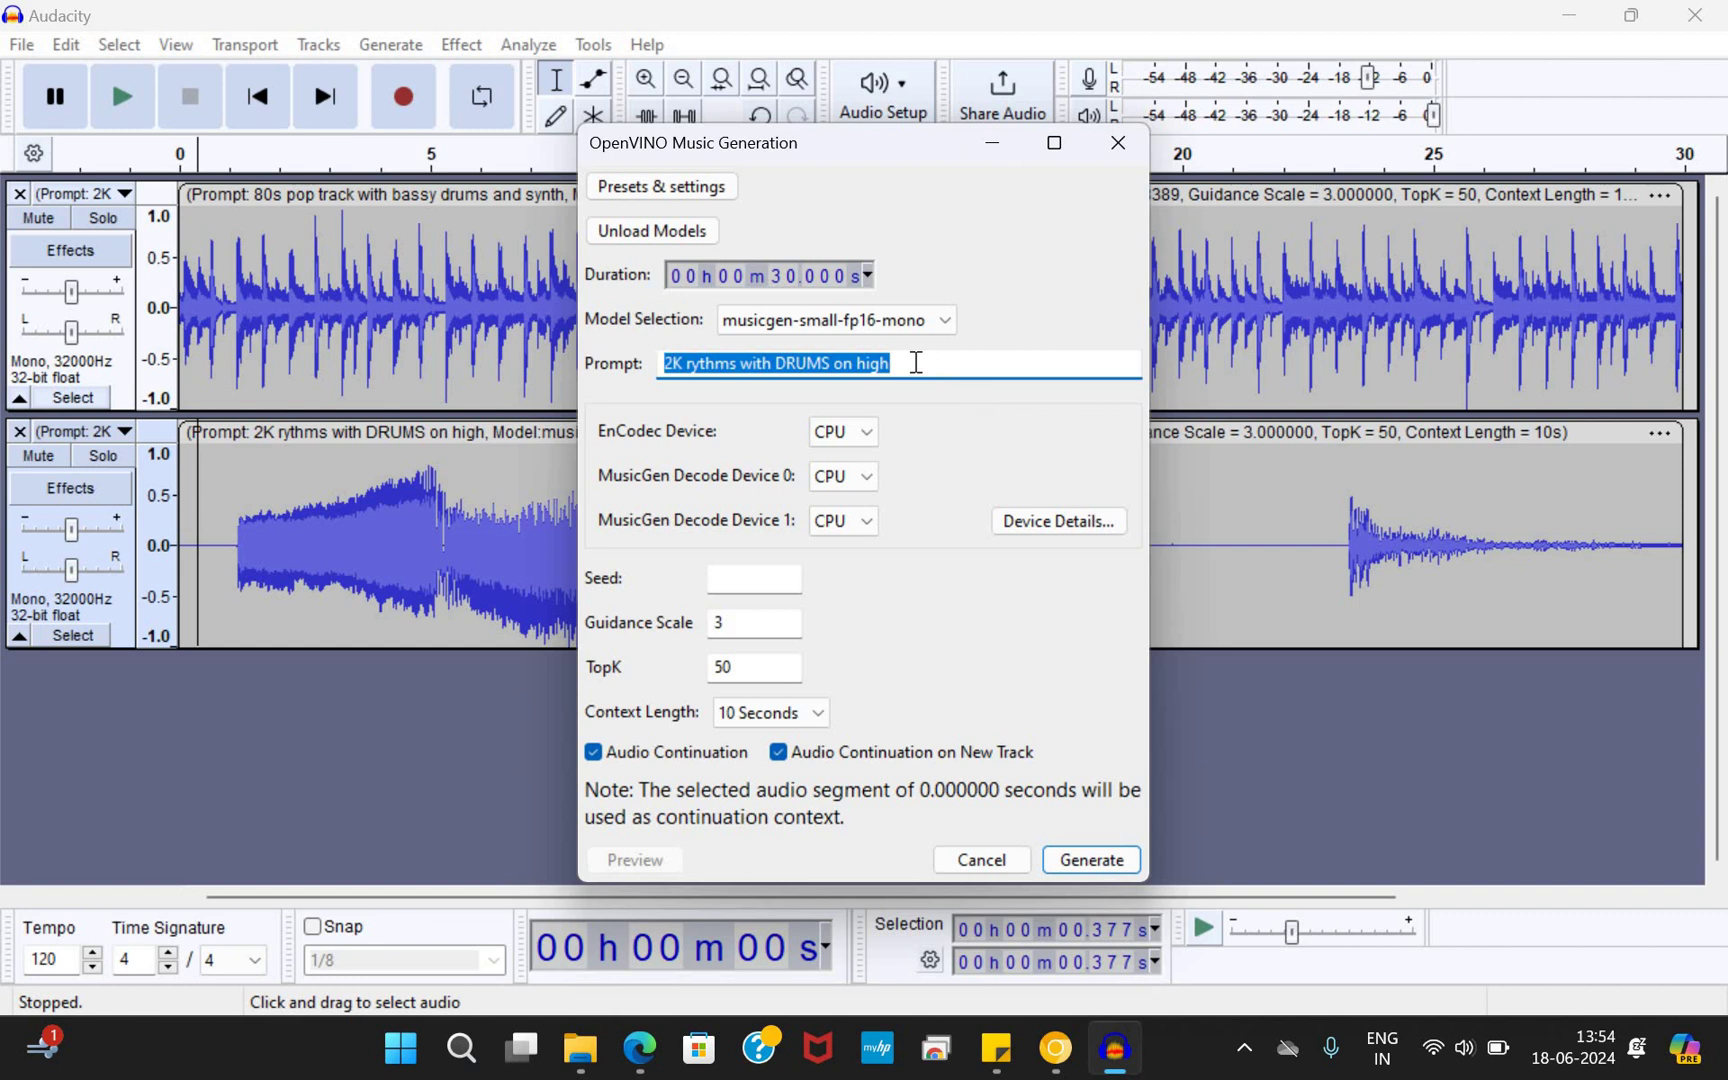
pyautogui.write('Vrey')
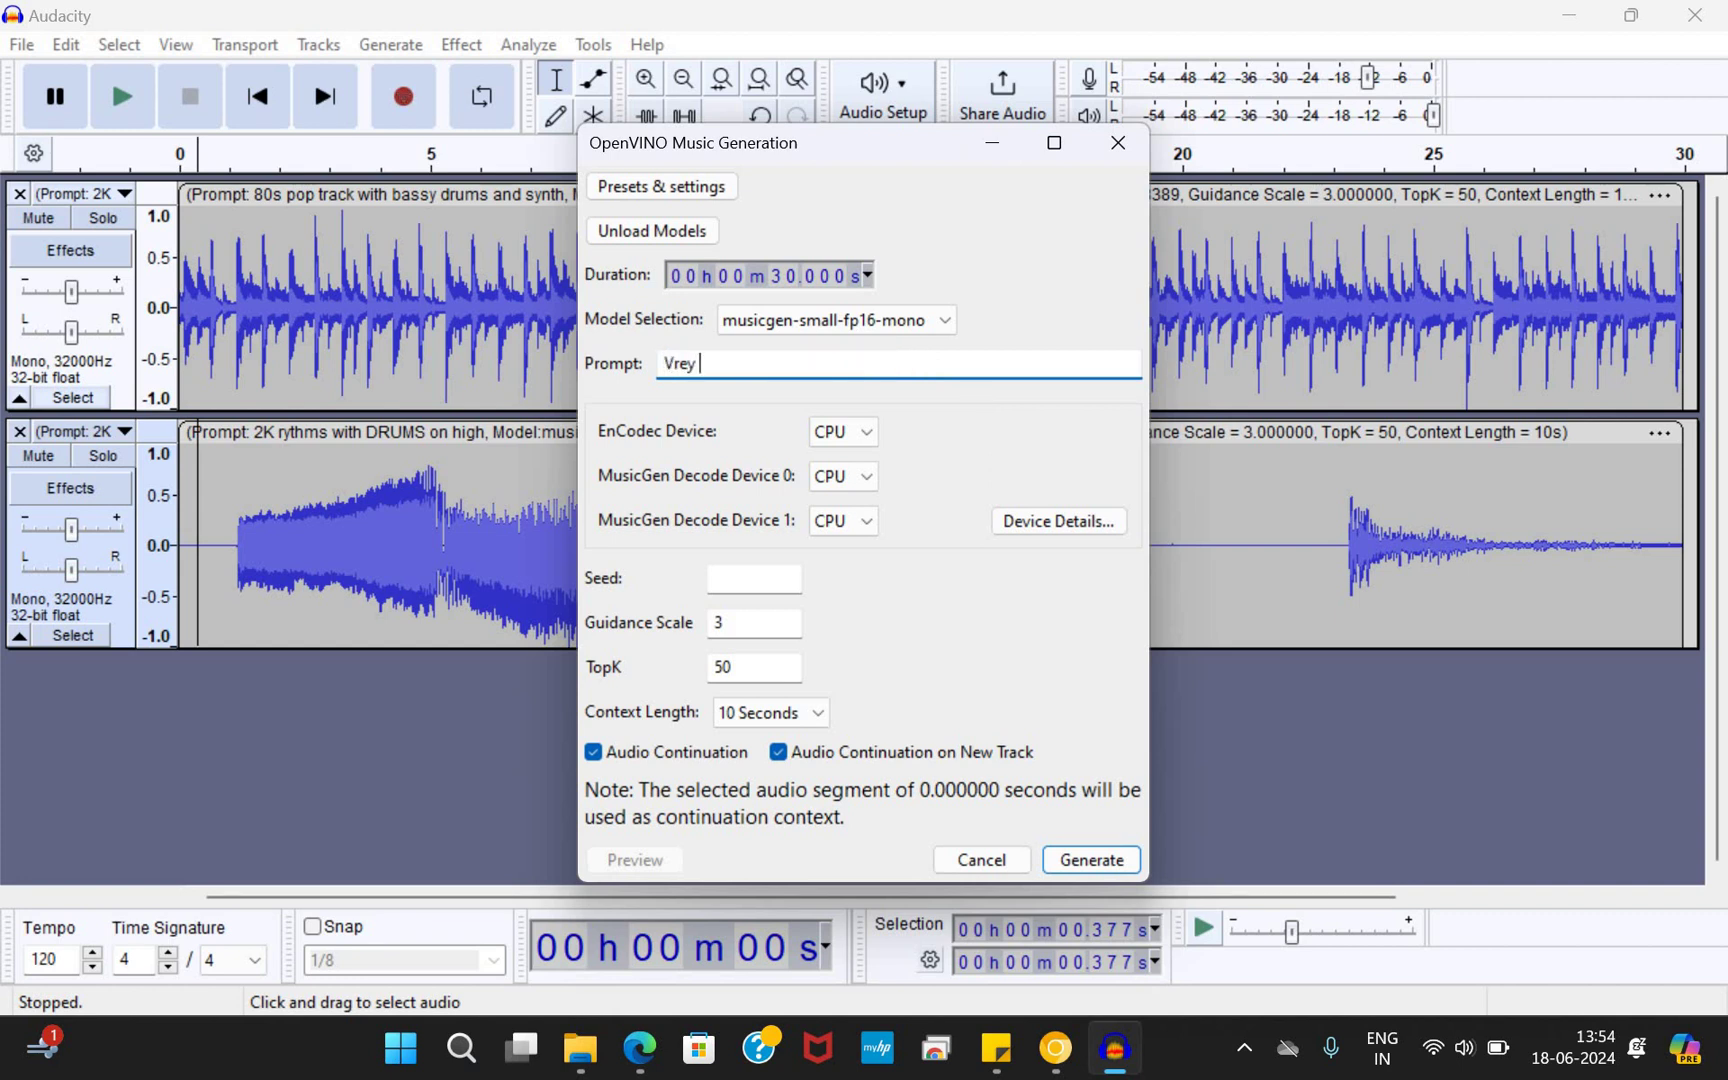
pyautogui.press('BackSpace')
pyautogui.press('BackSpace')
pyautogui.press('BackSpace')
pyautogui.press('BackSpace')
pyautogui.press('BackSpace')
pyautogui.write('Very high volume violin and d')
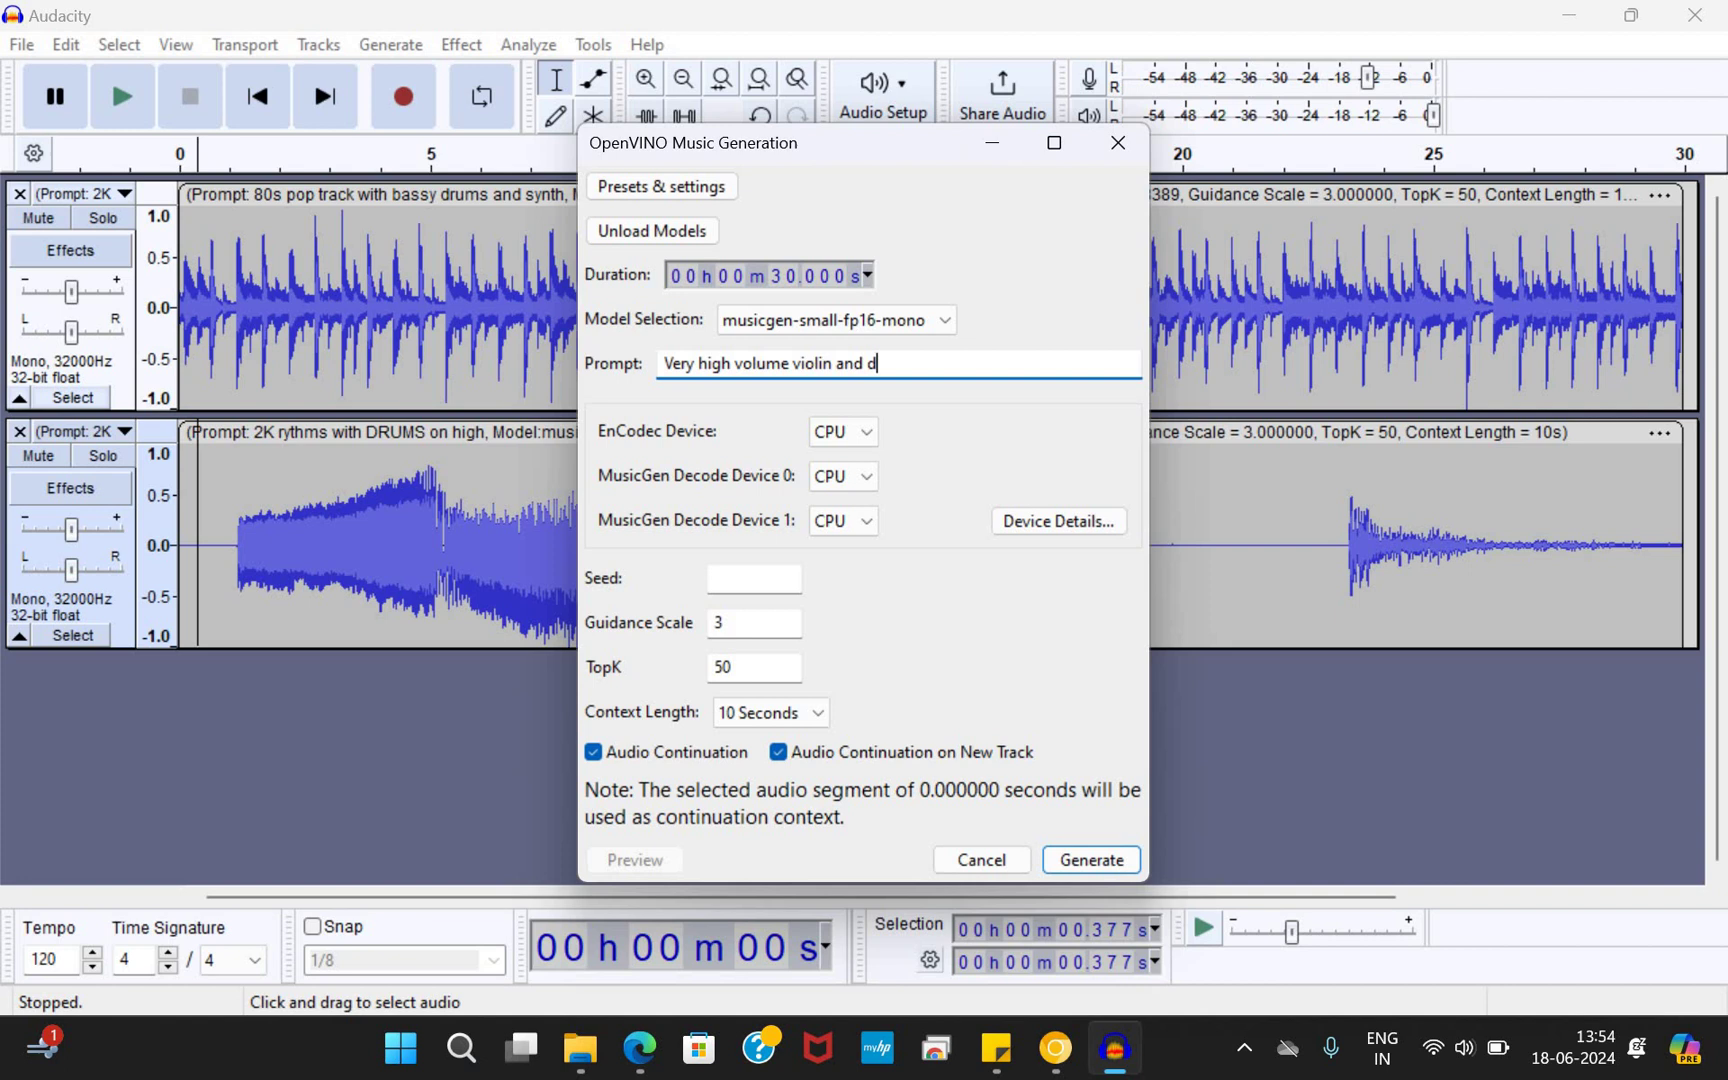
pyautogui.write('rums clear beats')
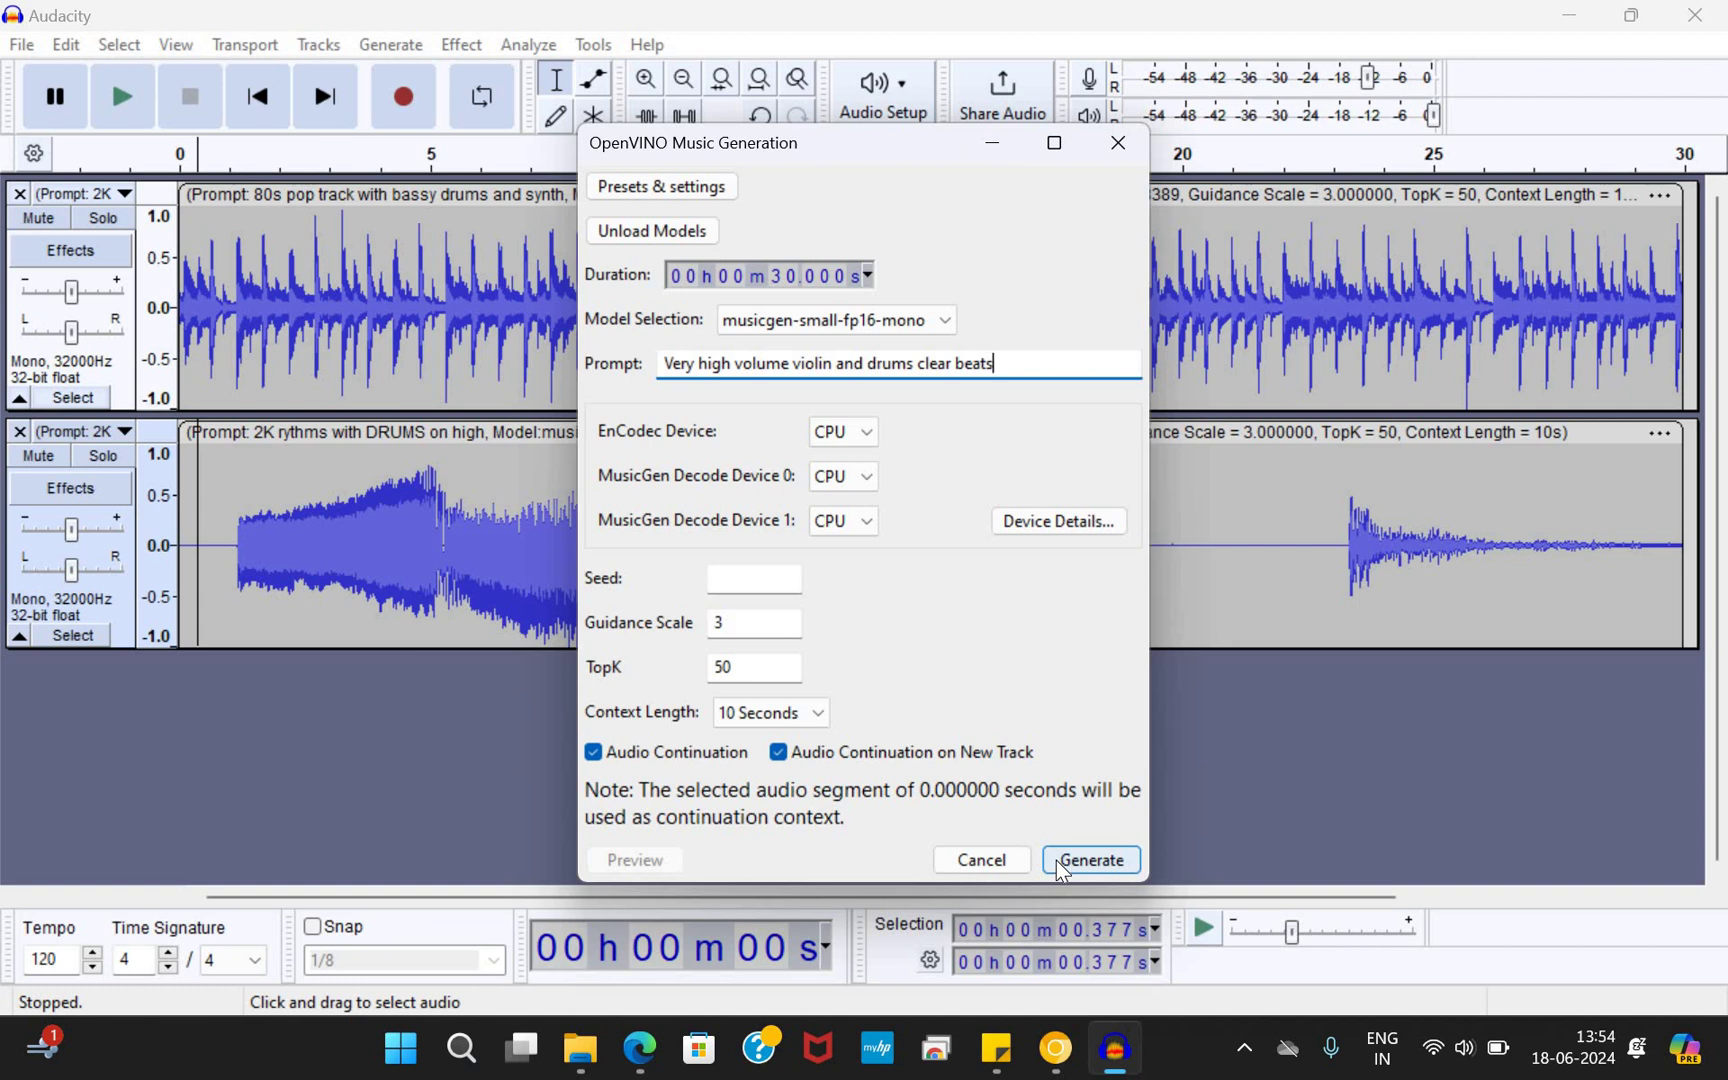
pyautogui.click(1062, 864)
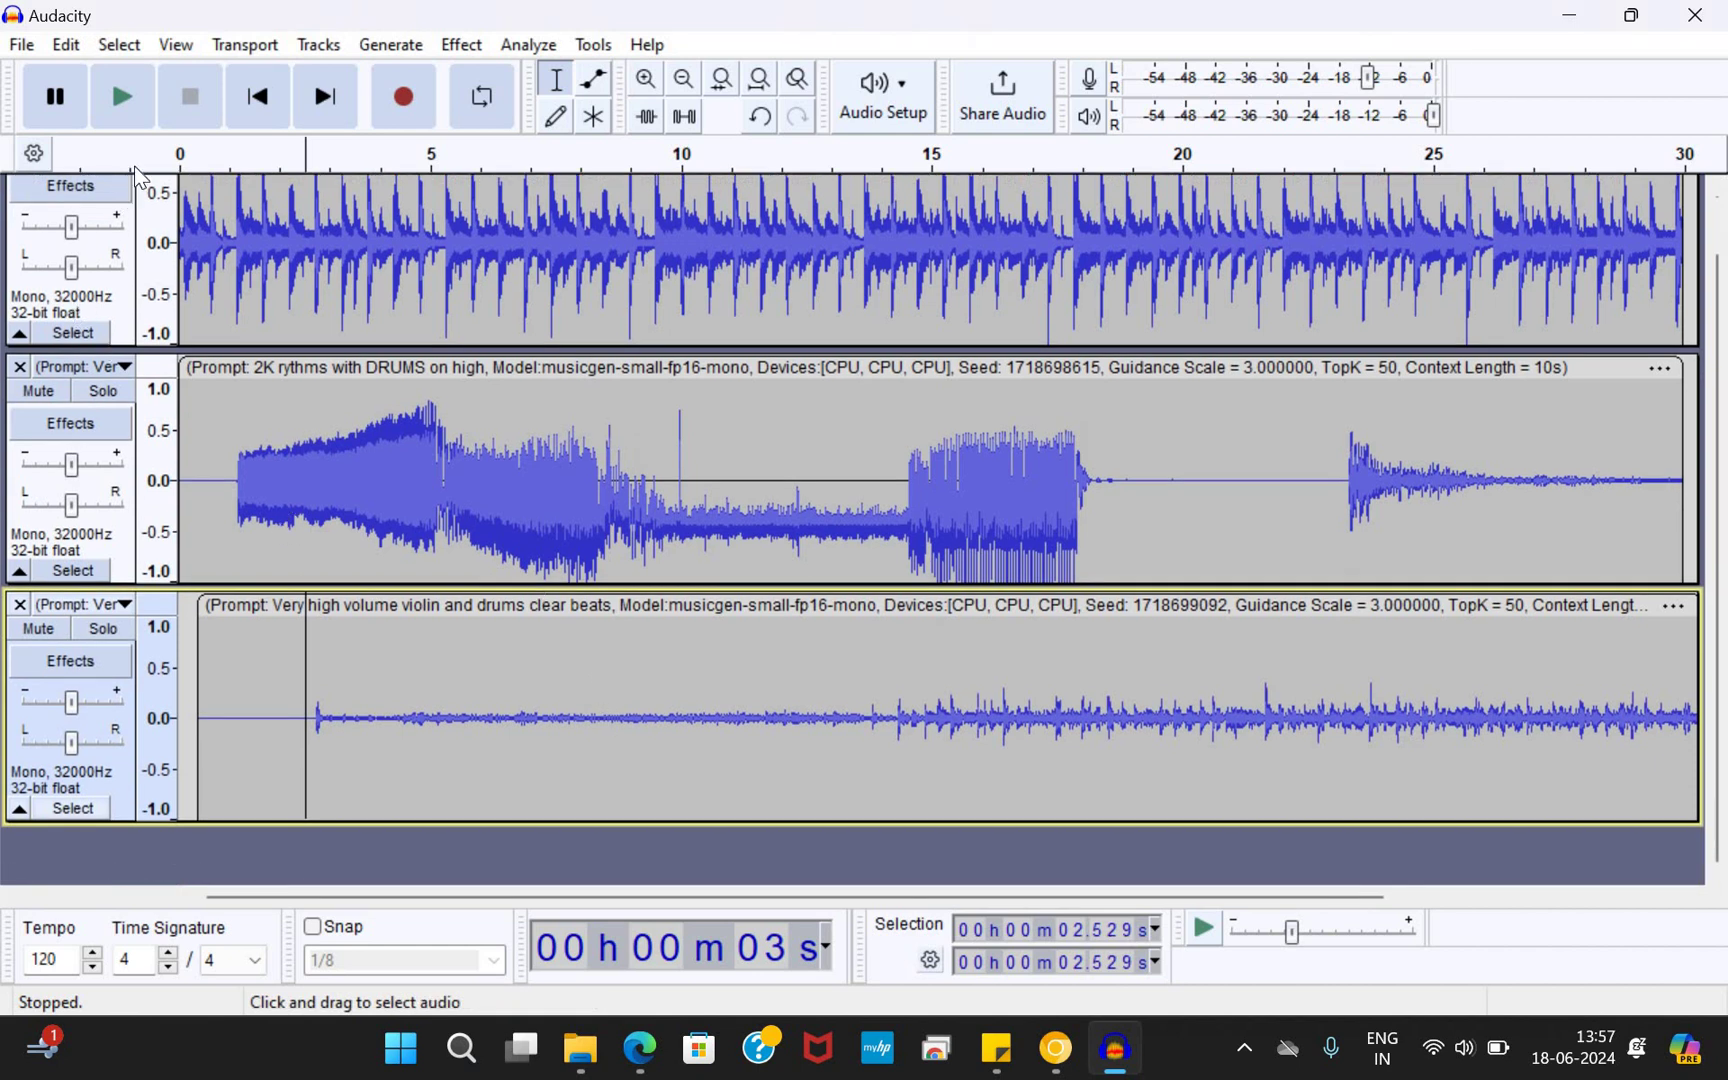
pyautogui.click(124, 90)
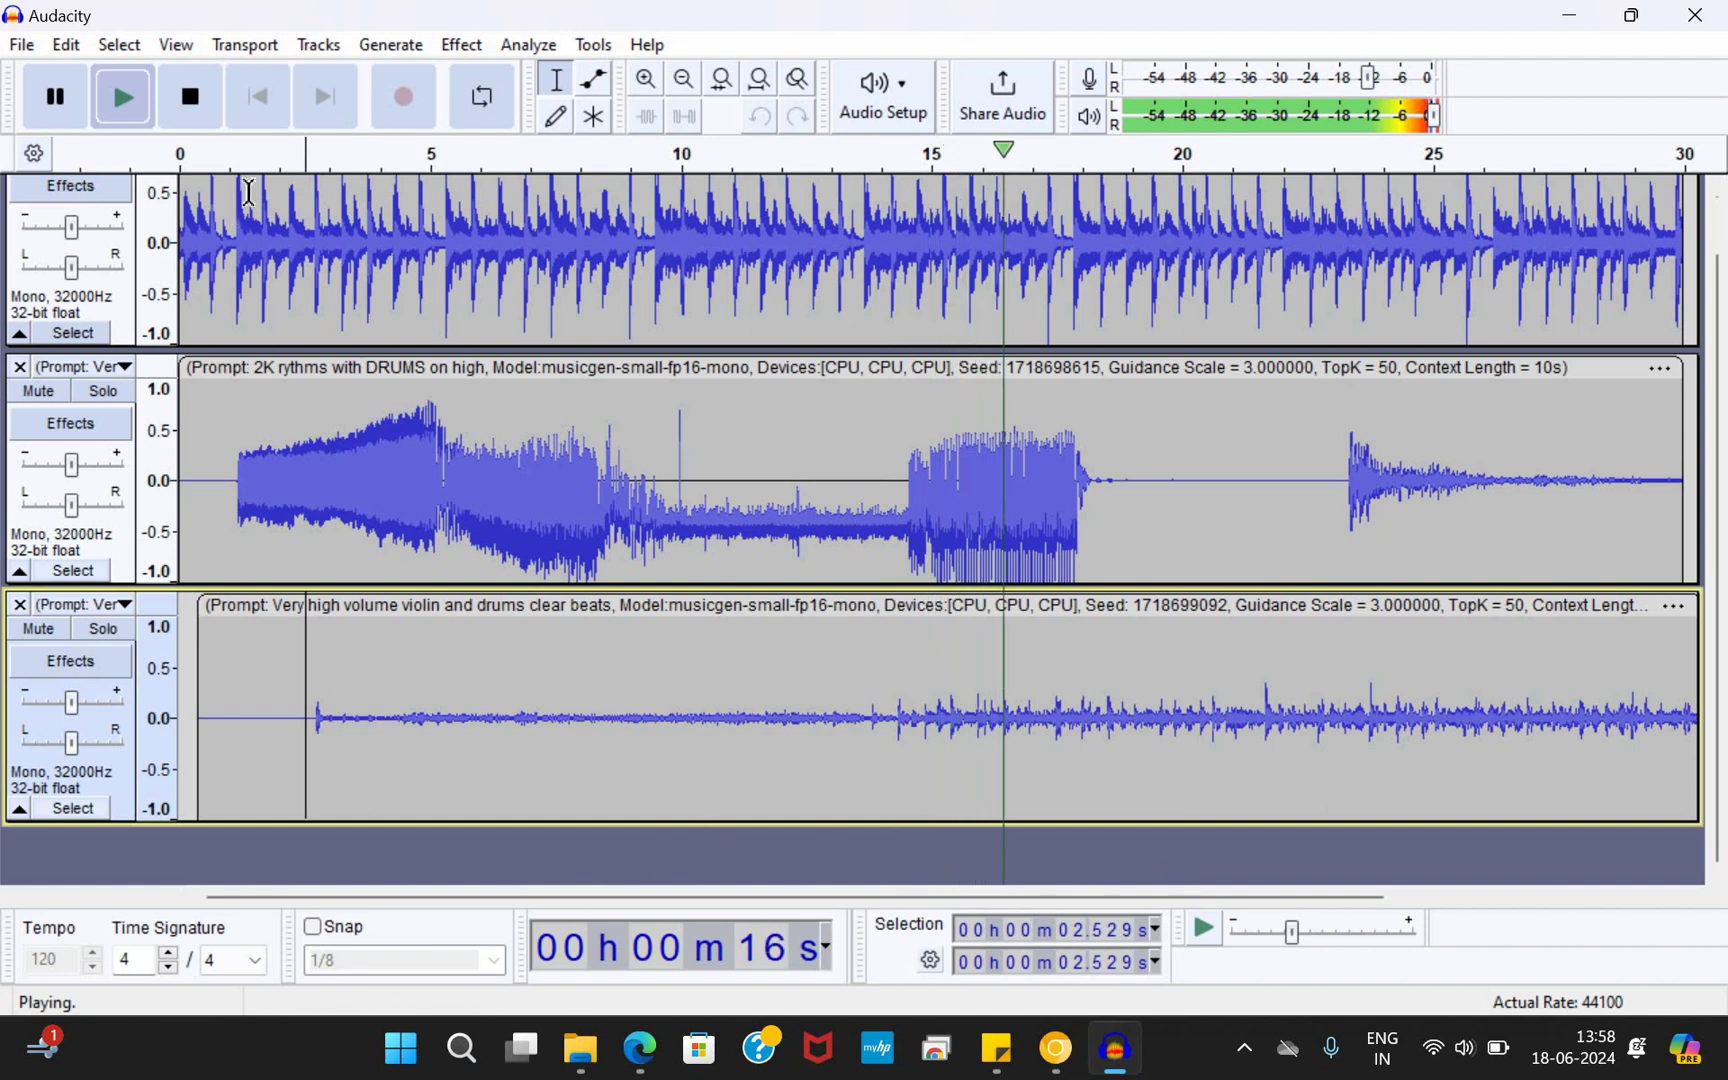
pyautogui.press('space')
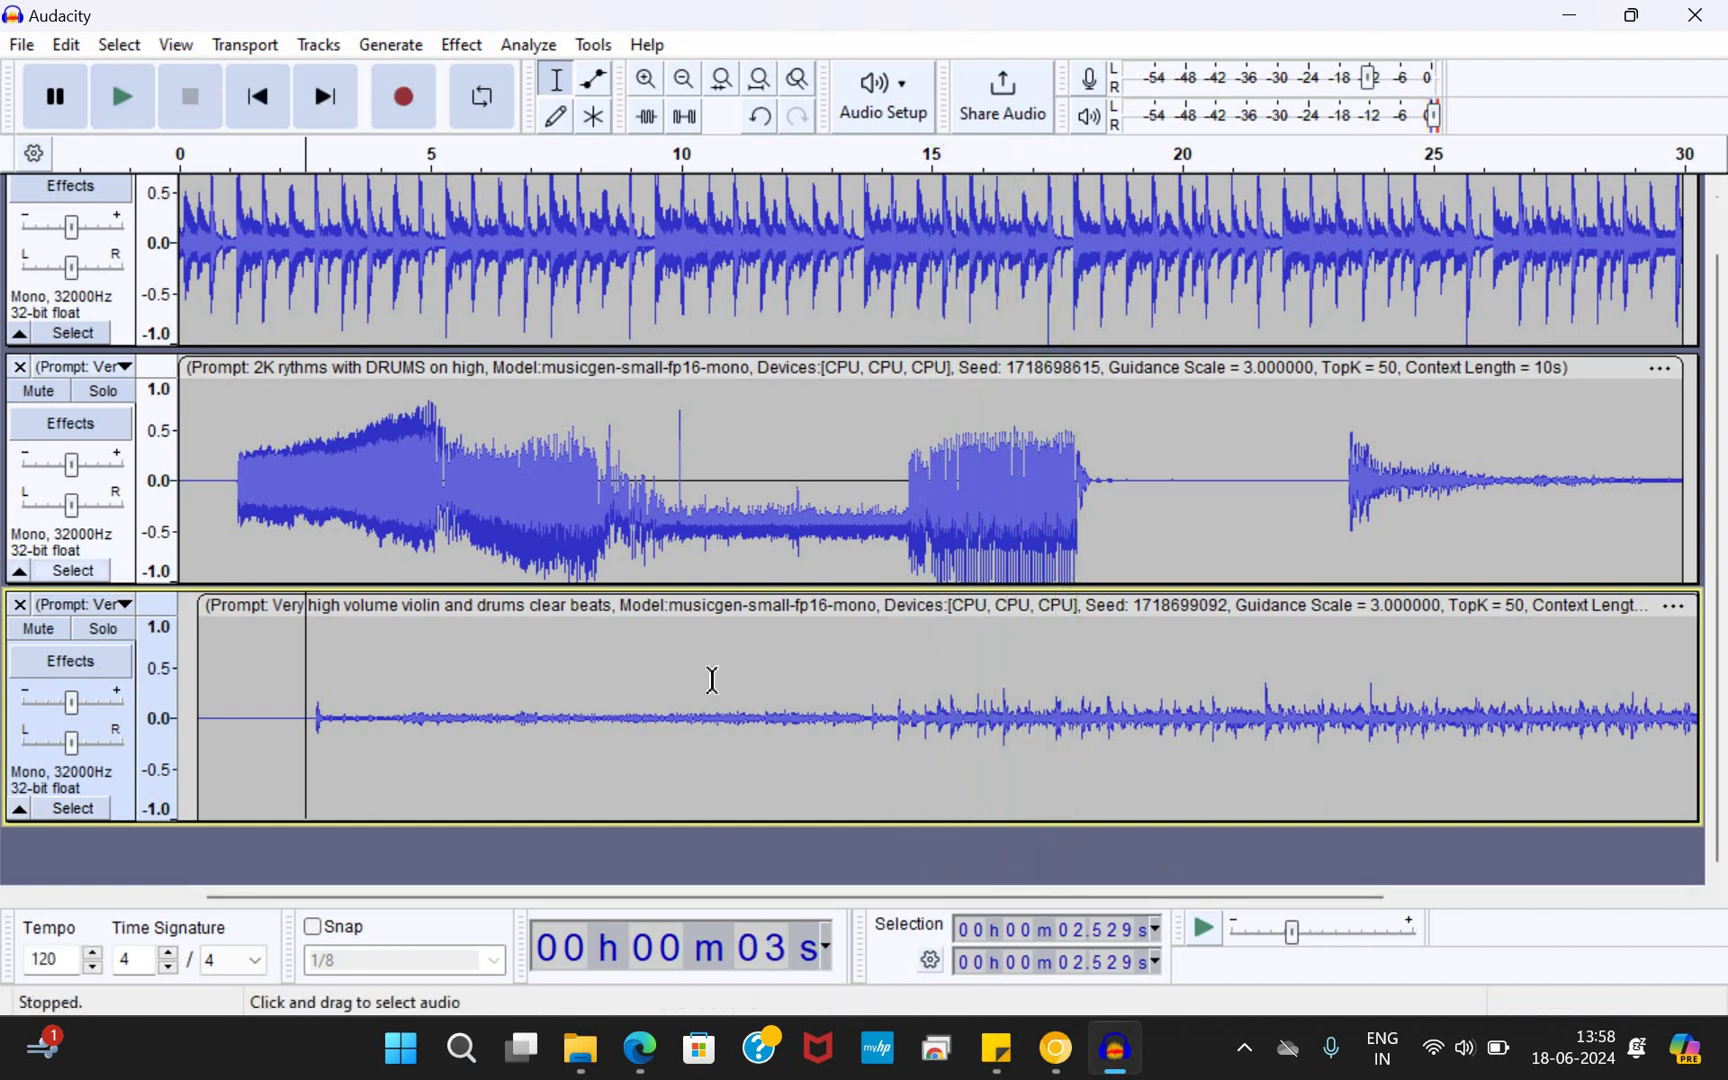
pyautogui.hotkey('ctrl', 'z')
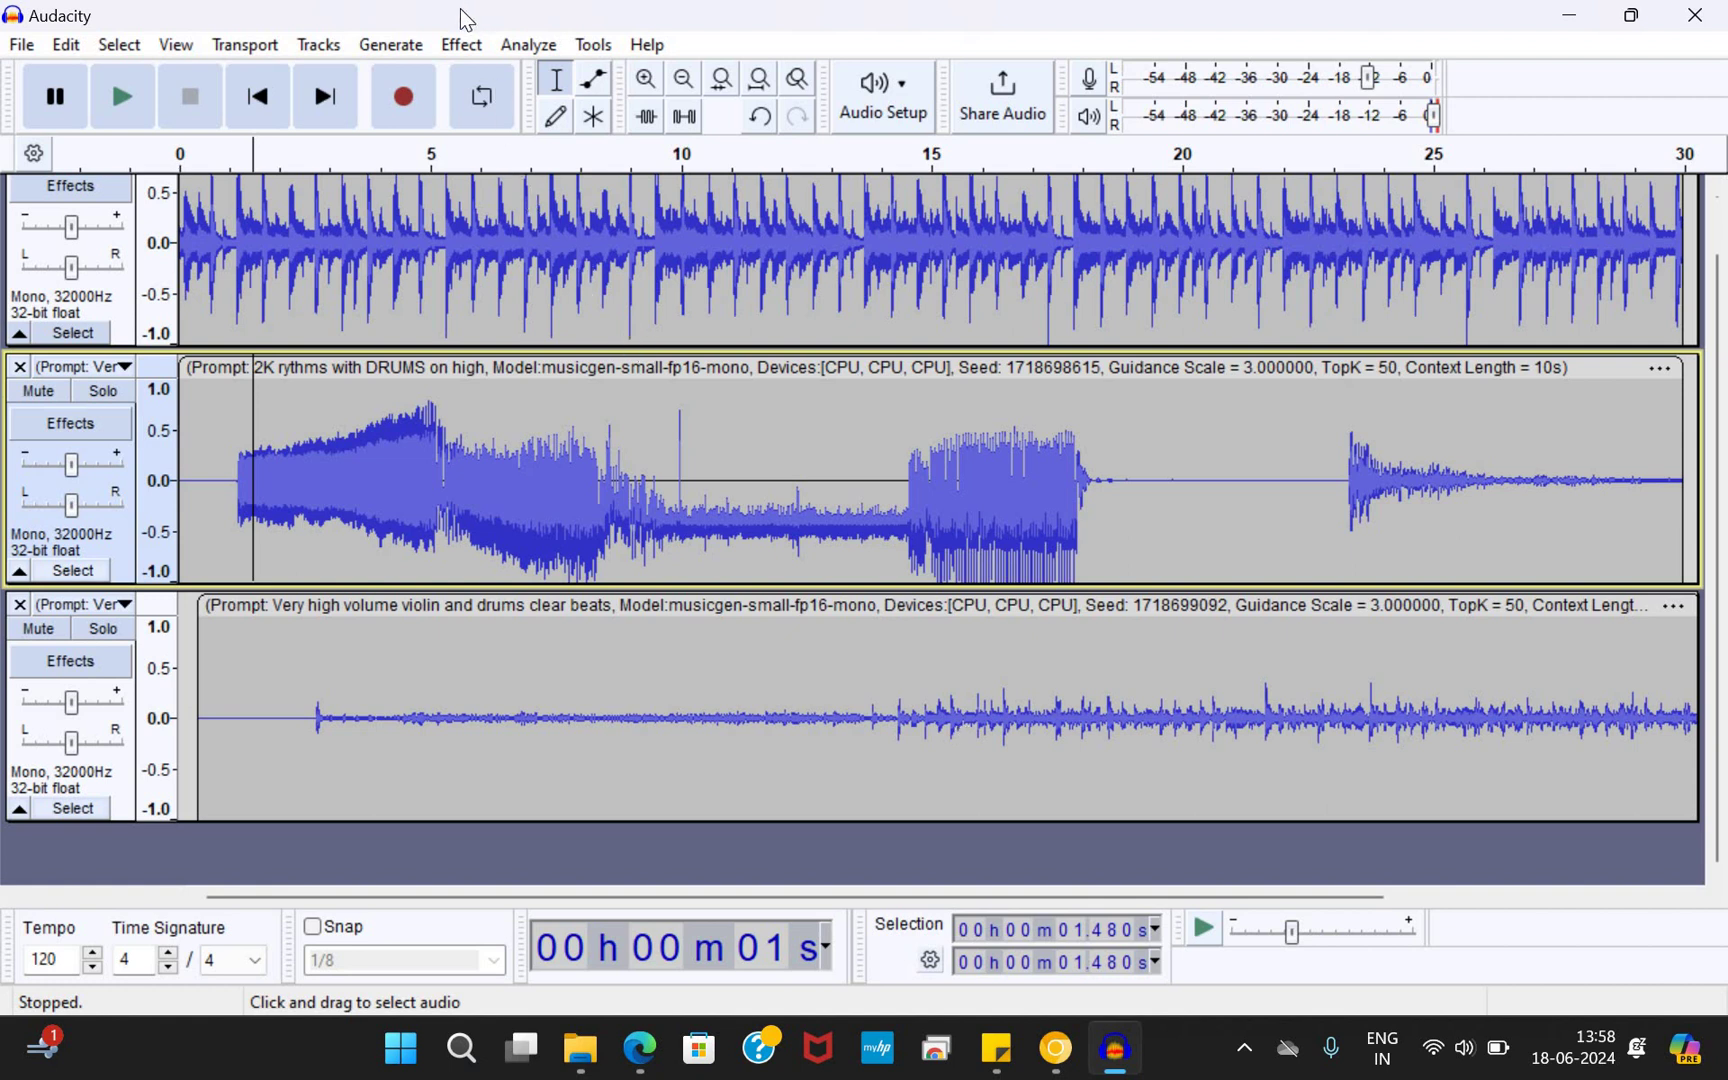
# Step: Try OpenVINO Music Separation with no audio selected and dismiss the No Audio Selected warning
pyautogui.click(453, 48)
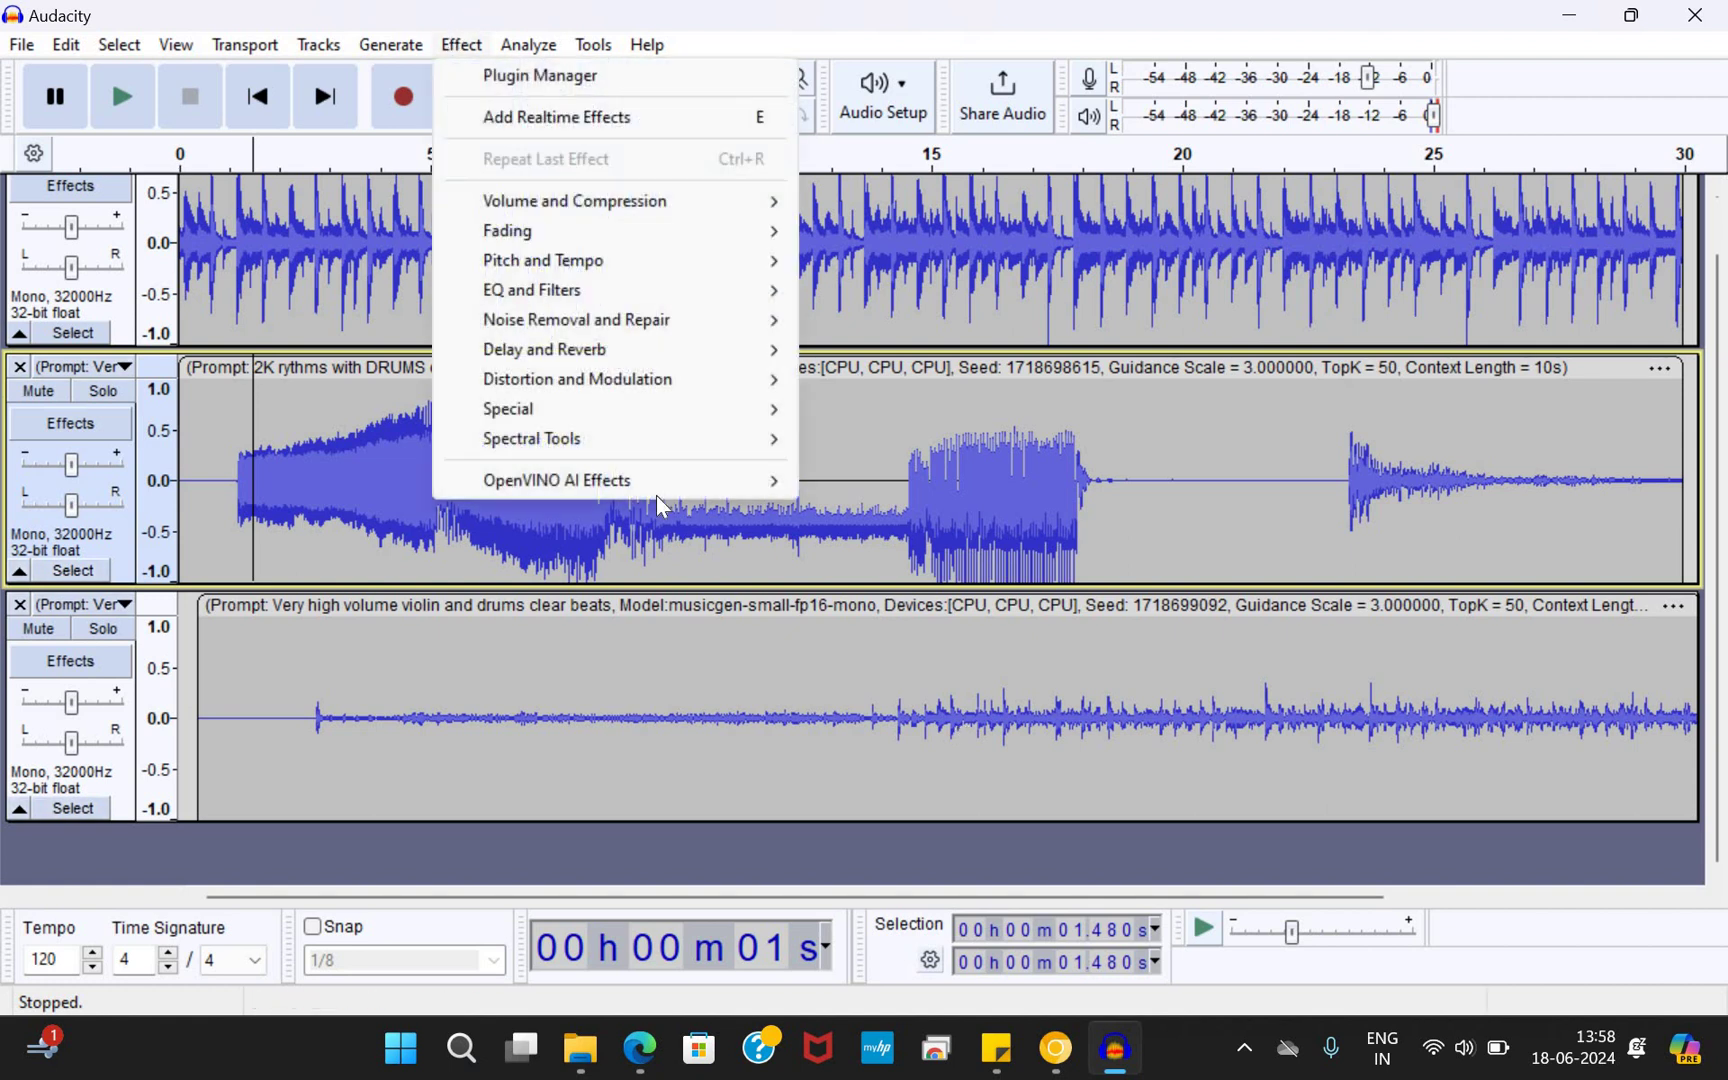
pyautogui.moveTo(660, 494)
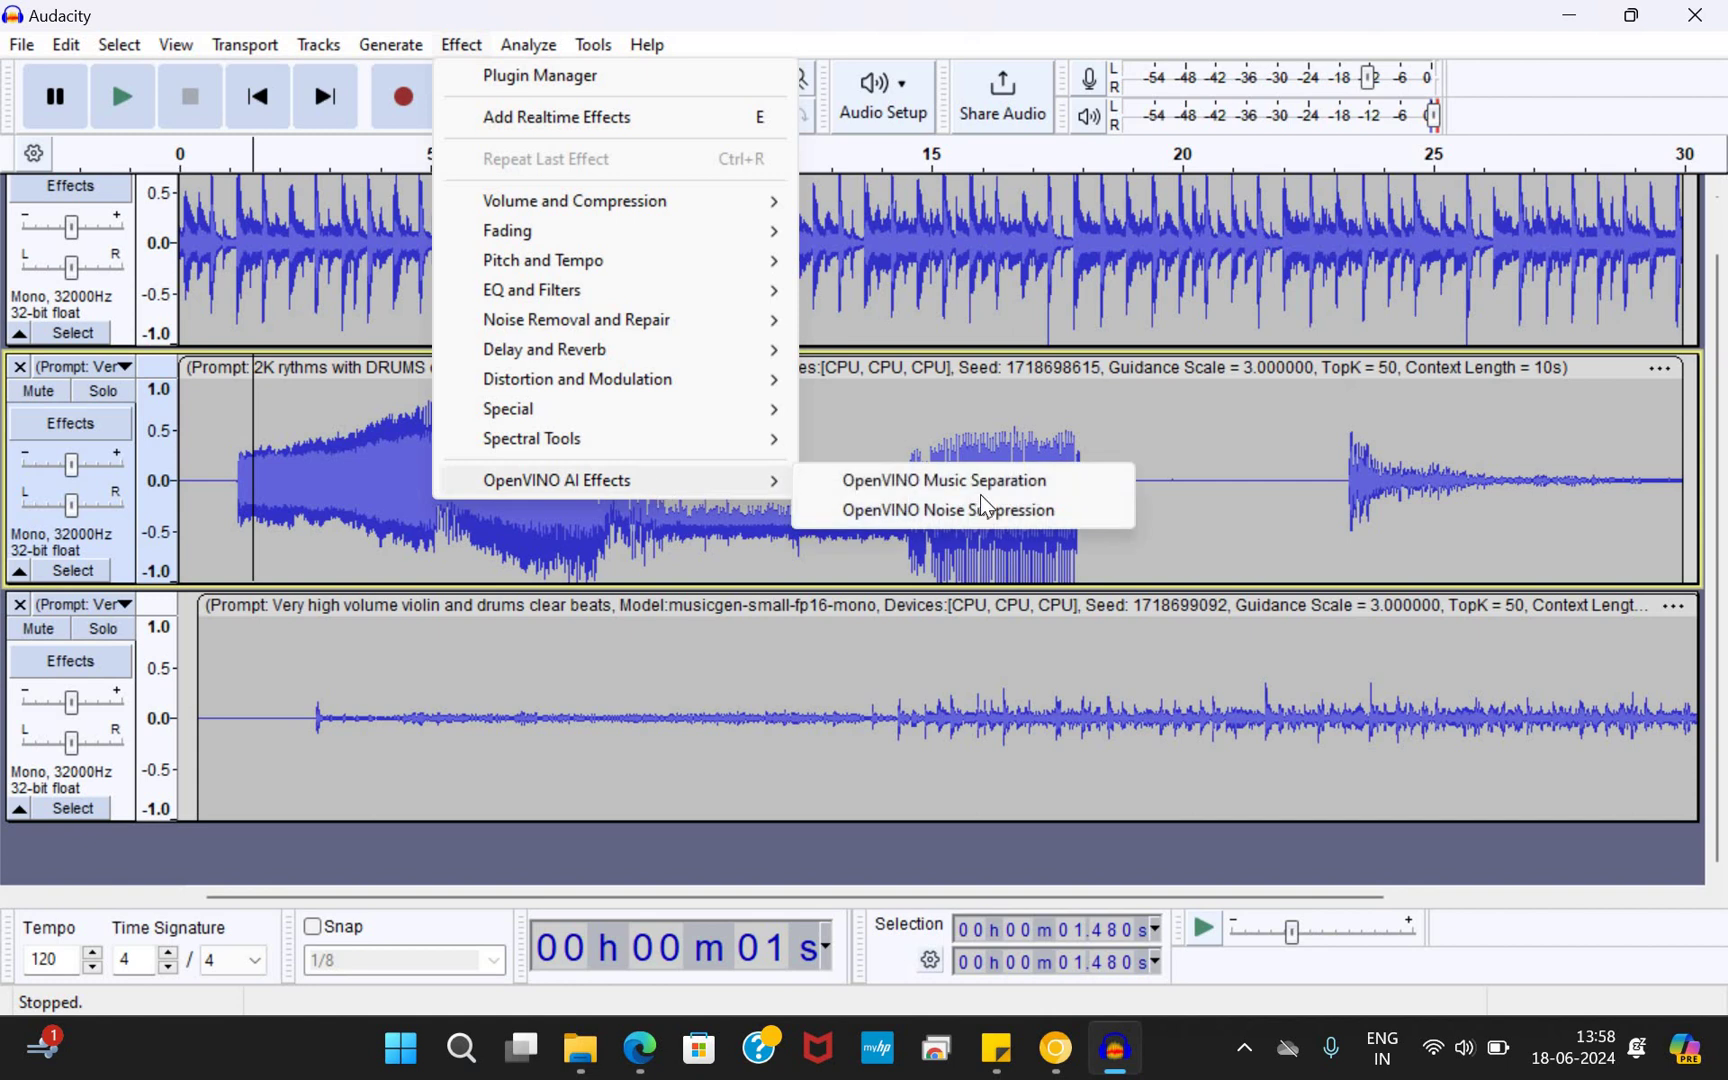
pyautogui.click(984, 483)
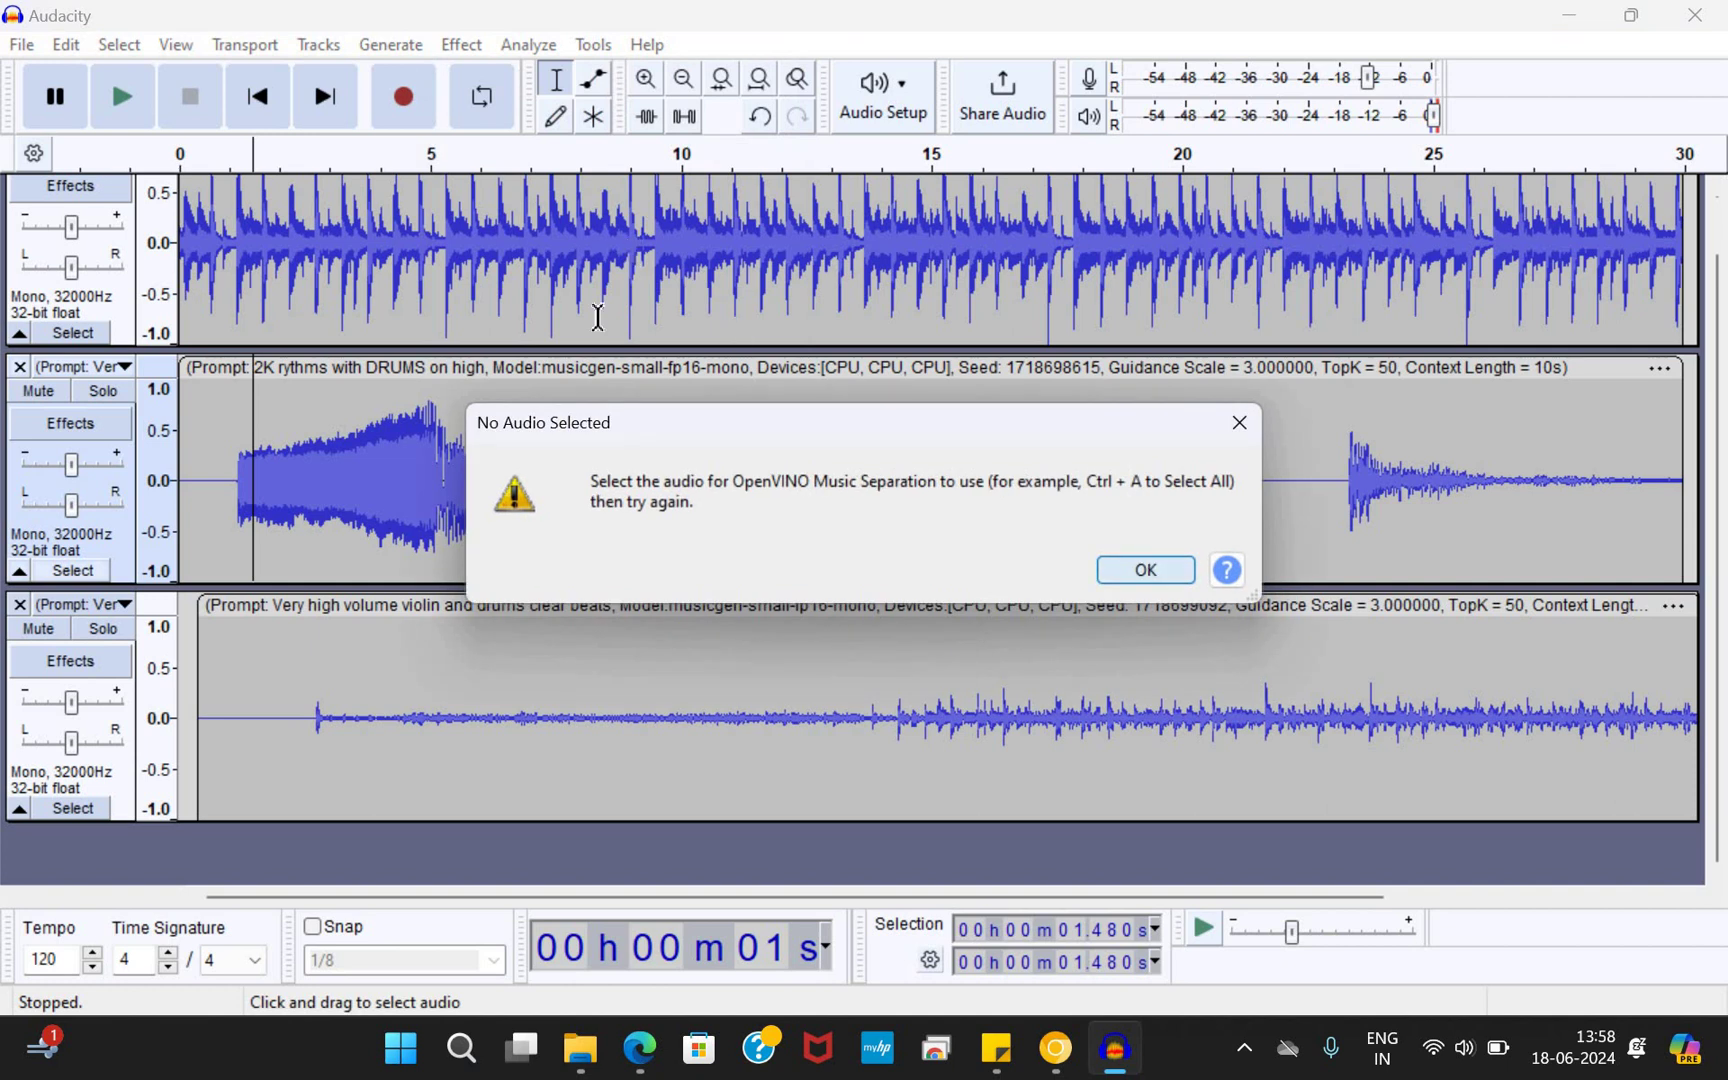
pyautogui.press('Return')
# Step: Separate about 2.2–17.2 s of the 80s pop track in (2 Stem) Instrumental, Vocals mode
pyautogui.moveTo(292, 260); pyautogui.dragTo(1045, 260)
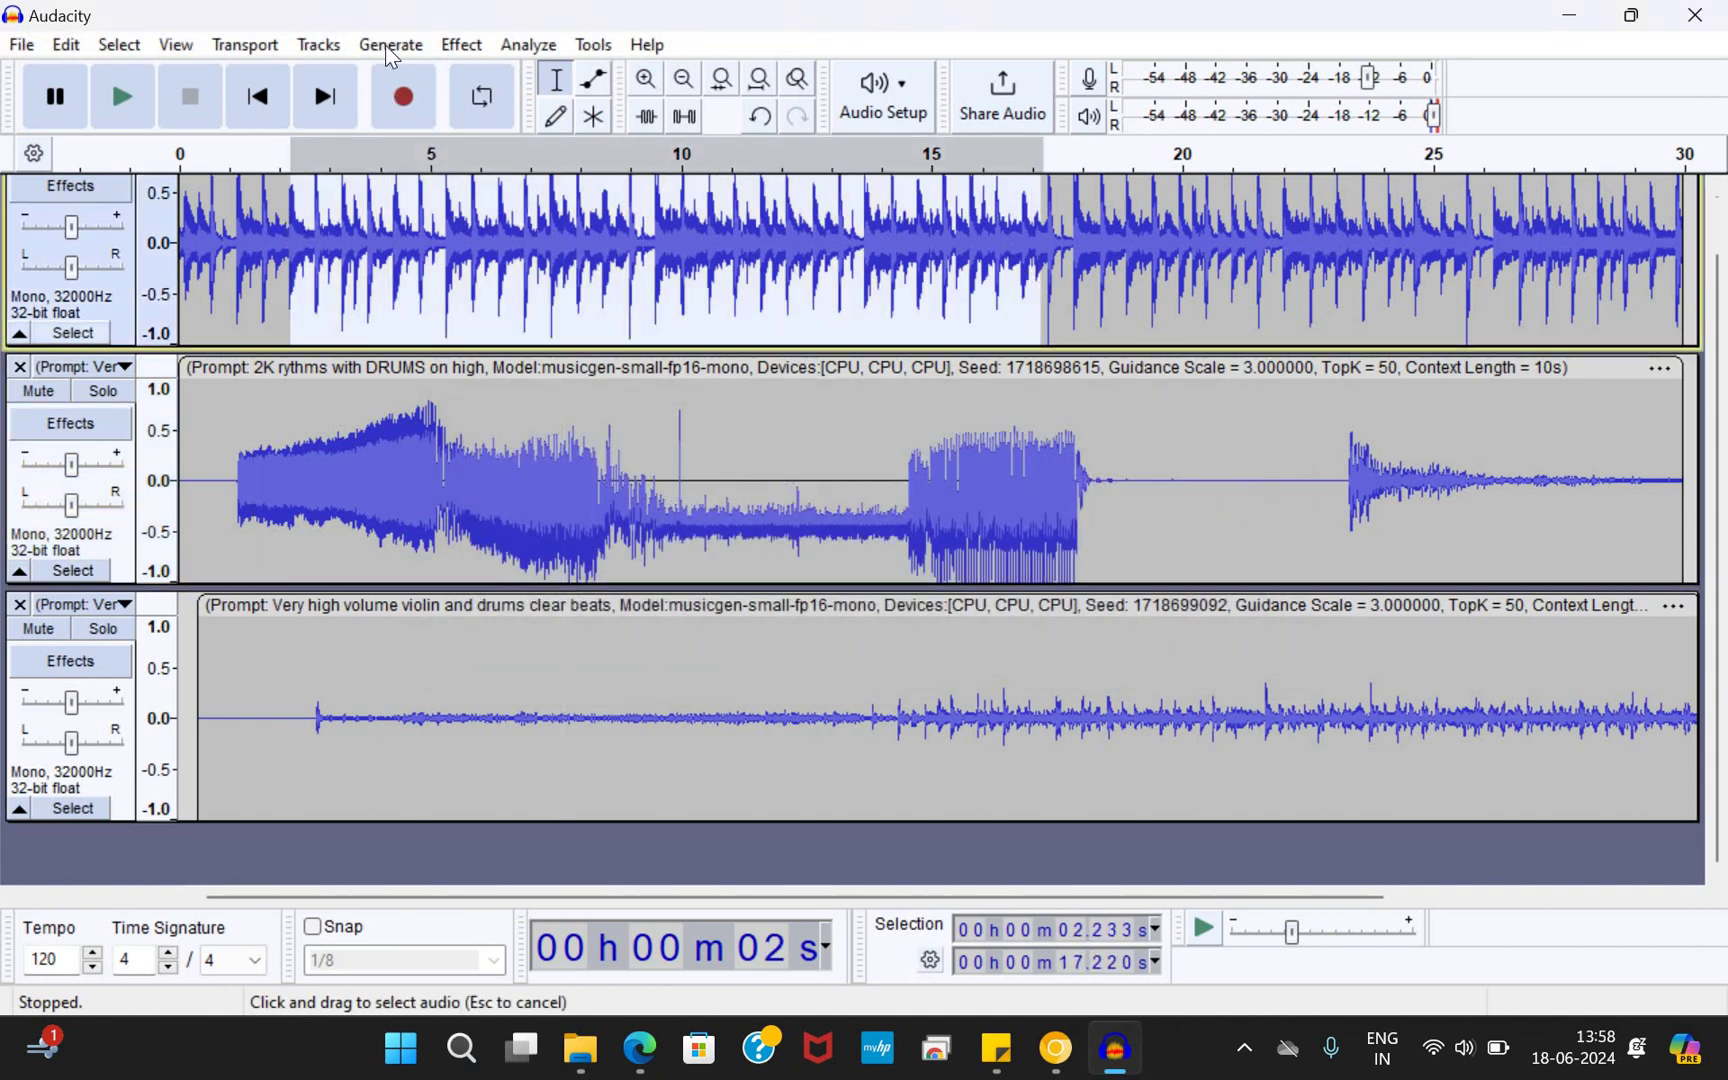
pyautogui.click(462, 45)
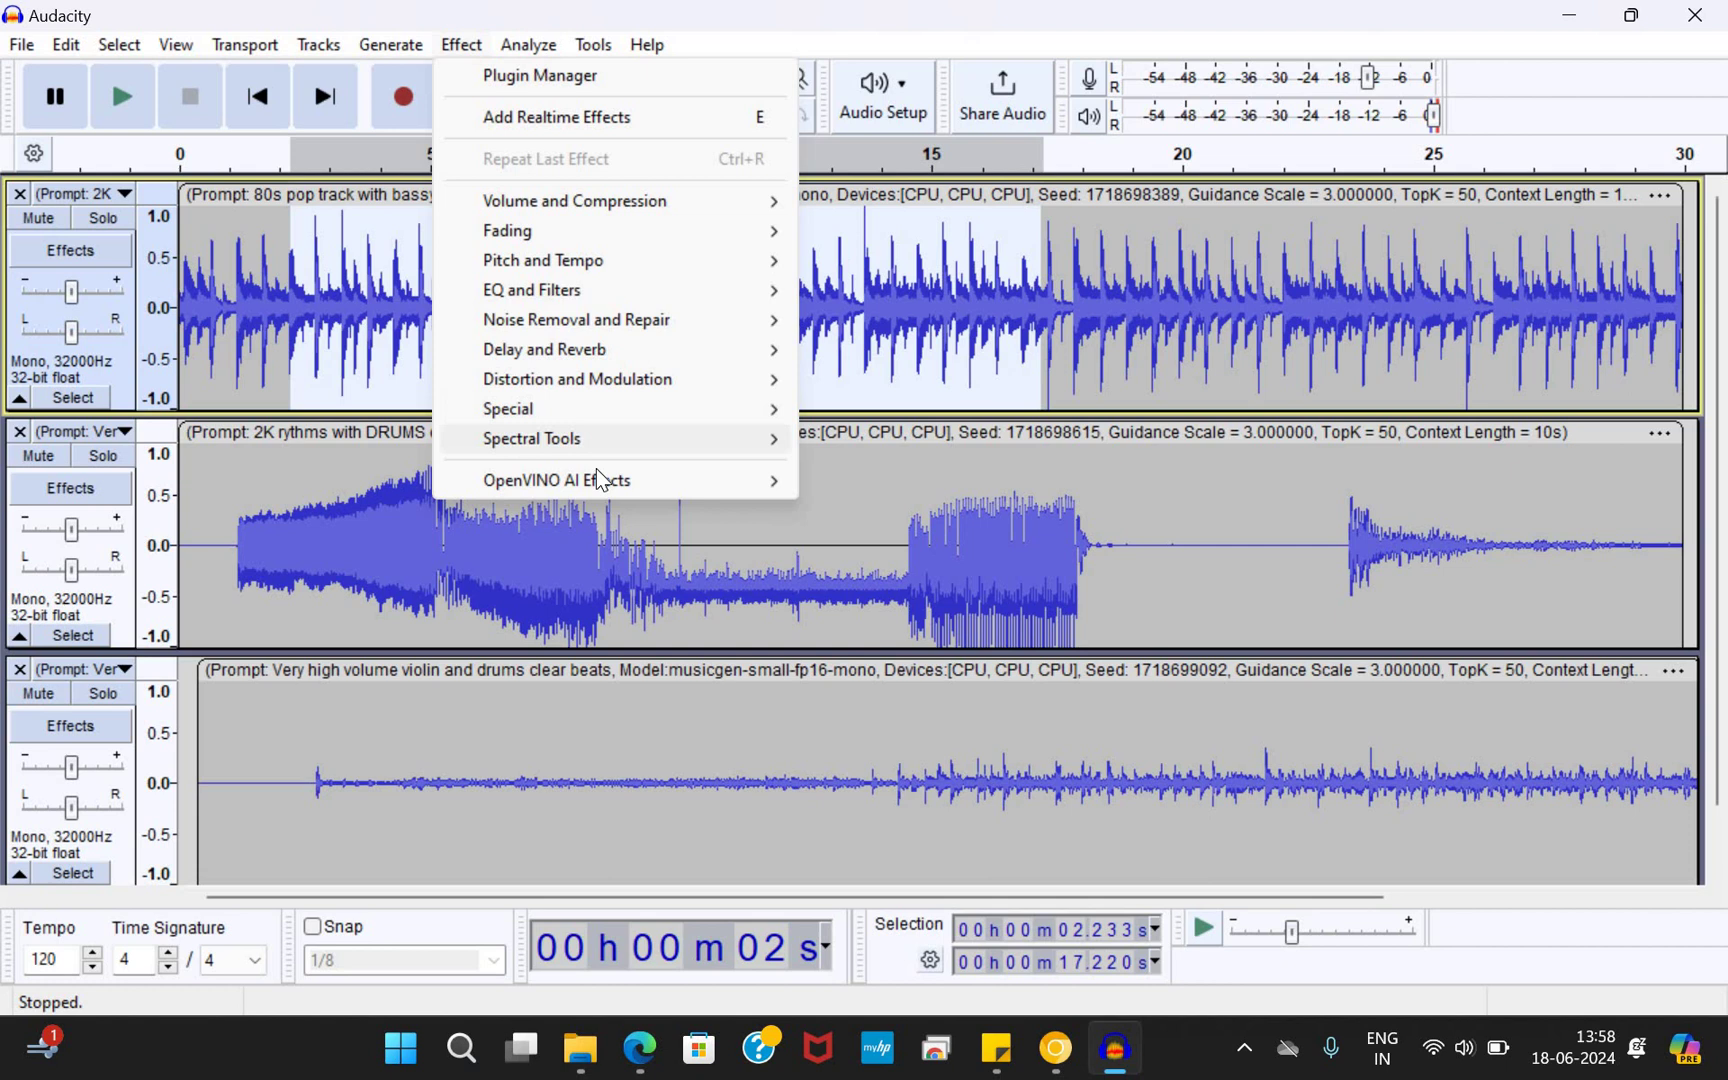
pyautogui.moveTo(600, 480)
pyautogui.click(930, 488)
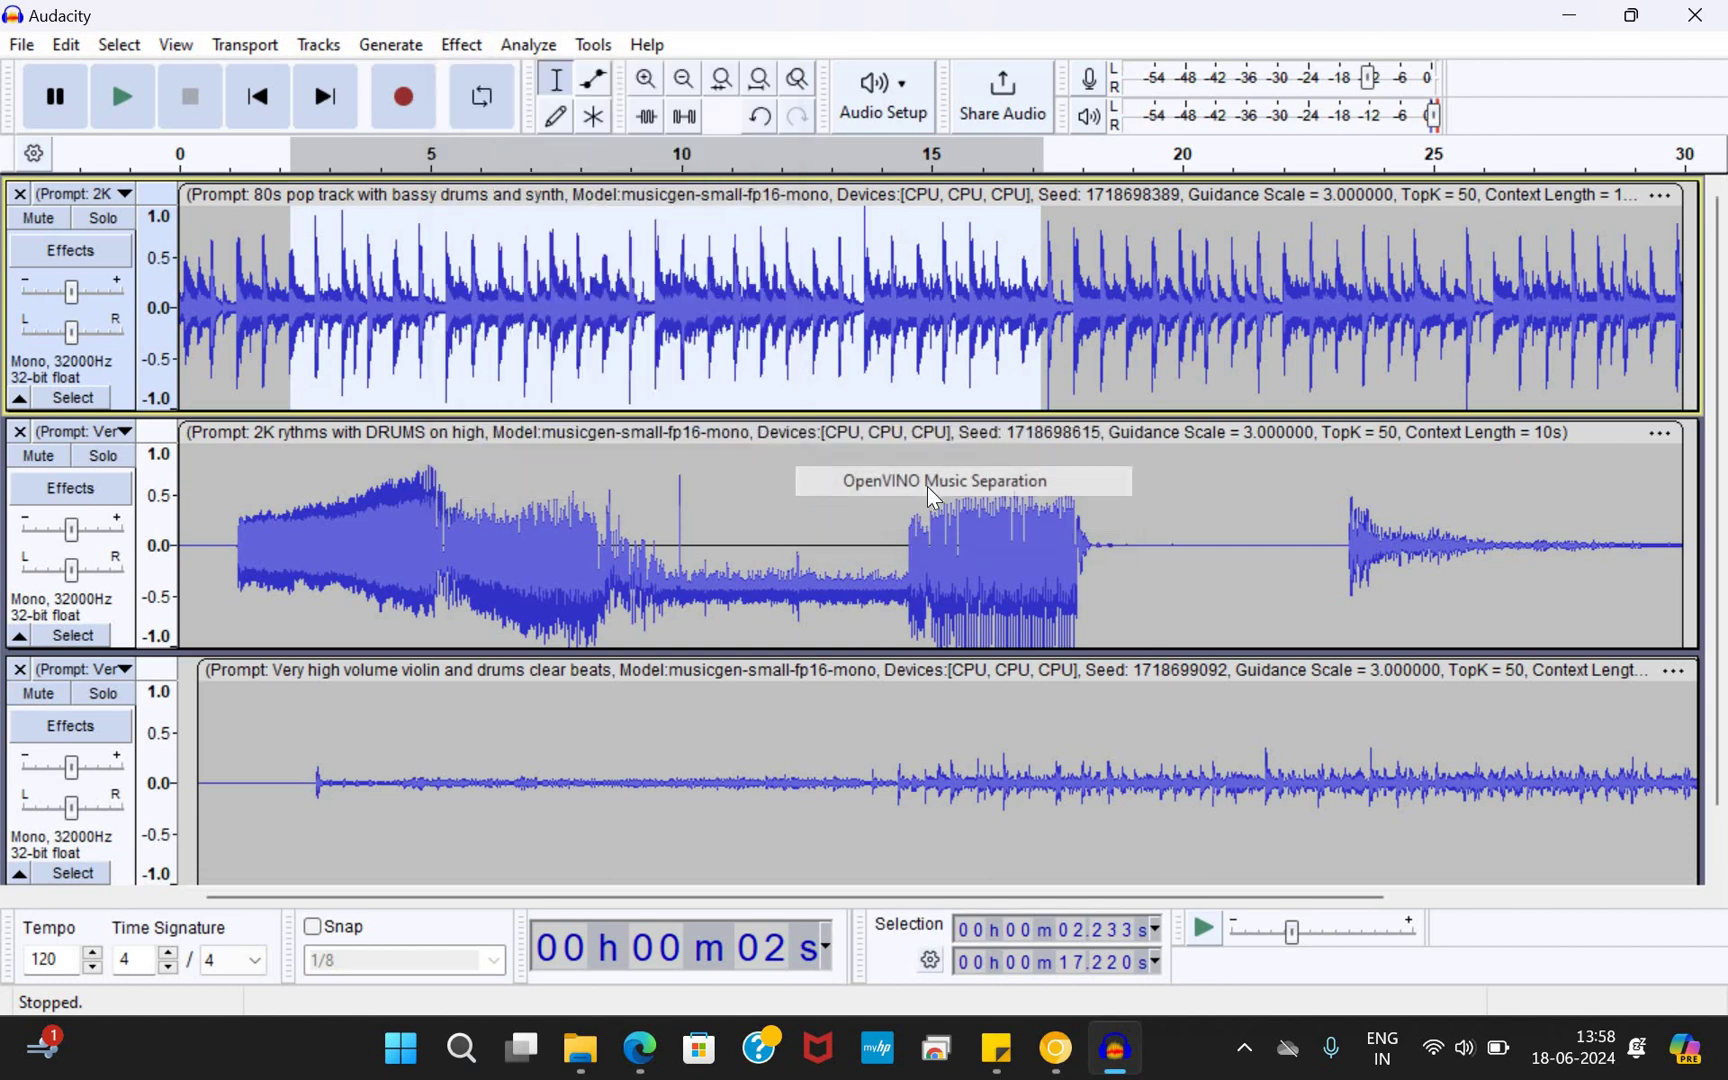
pyautogui.click(884, 474)
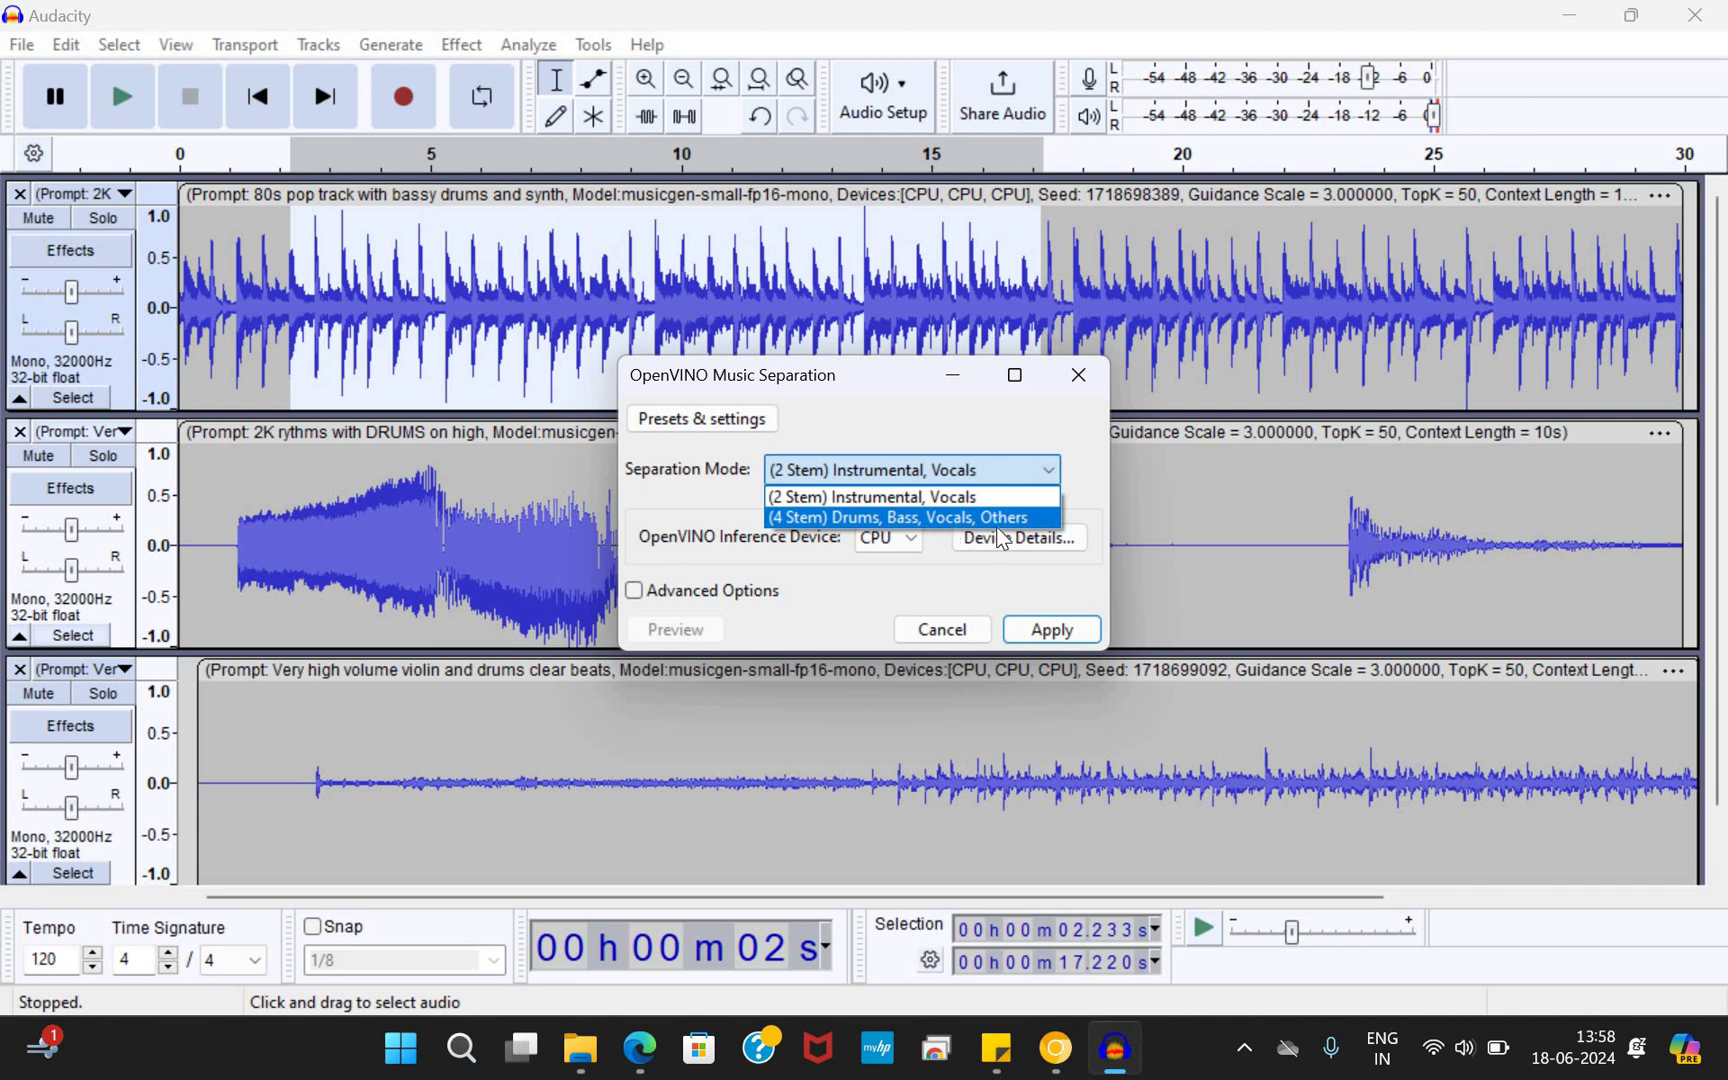
pyautogui.click(928, 515)
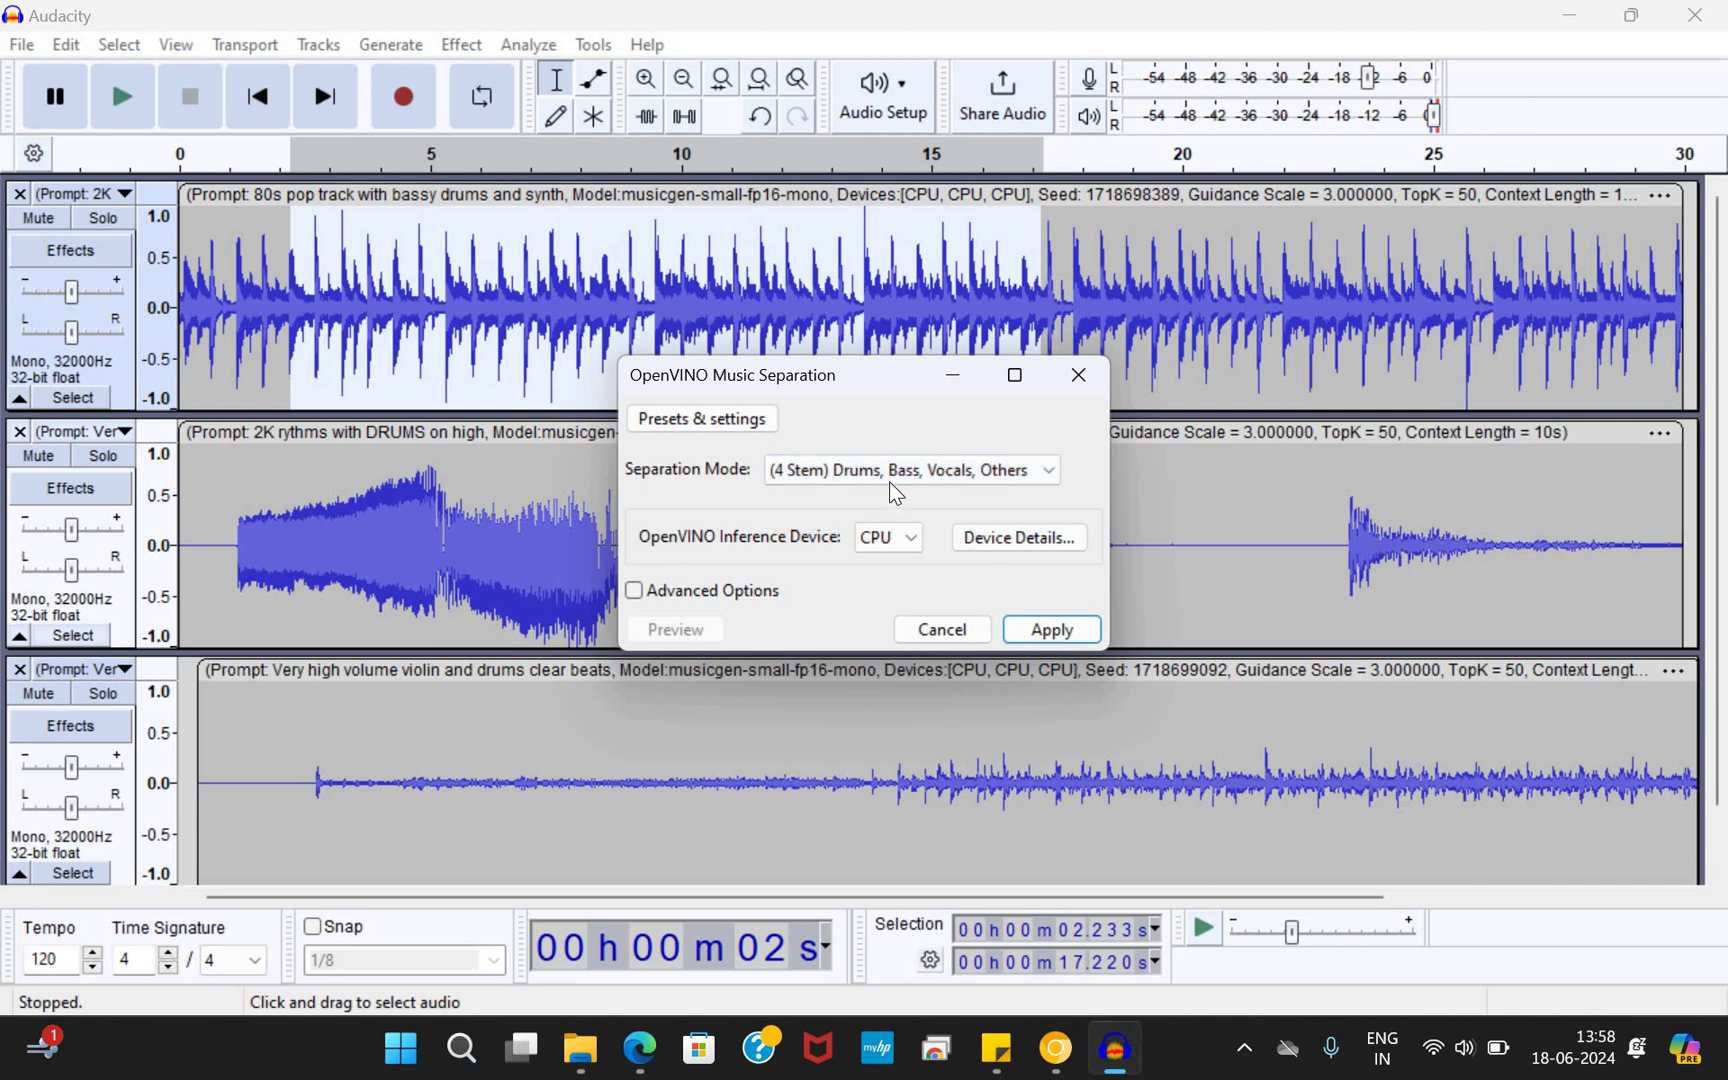
pyautogui.click(900, 492)
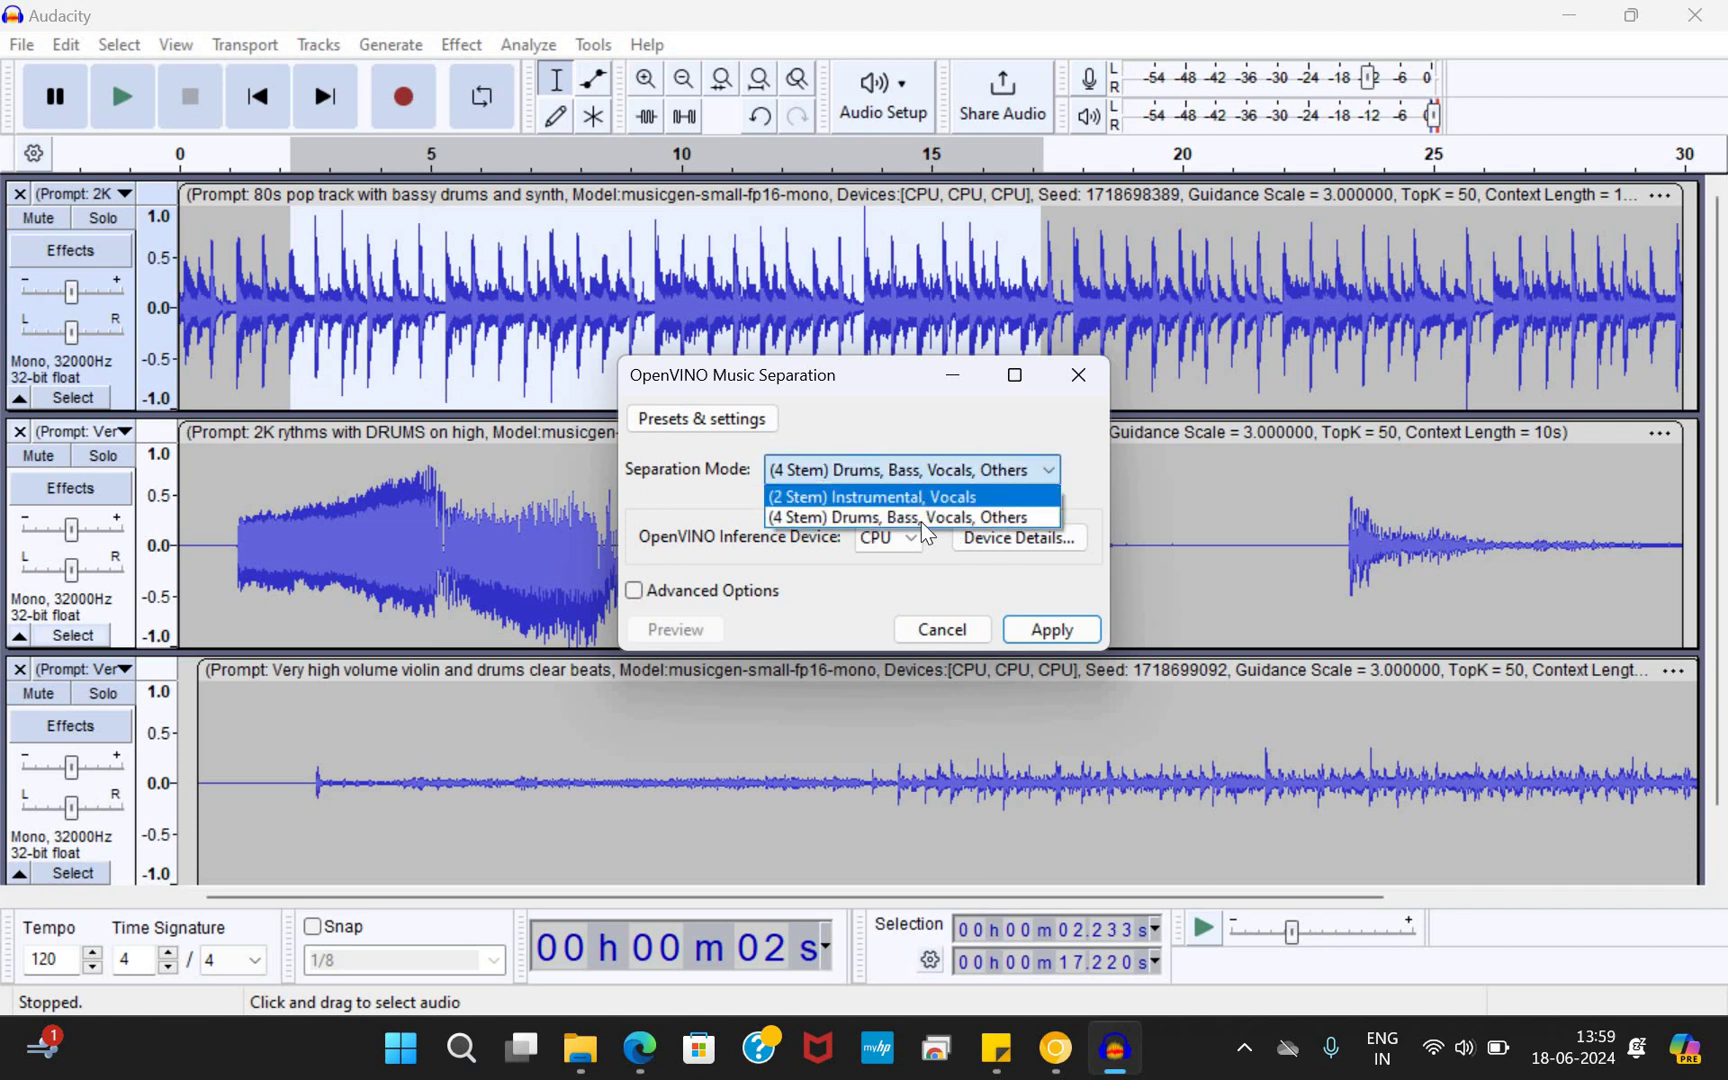
pyautogui.click(880, 496)
pyautogui.click(1035, 630)
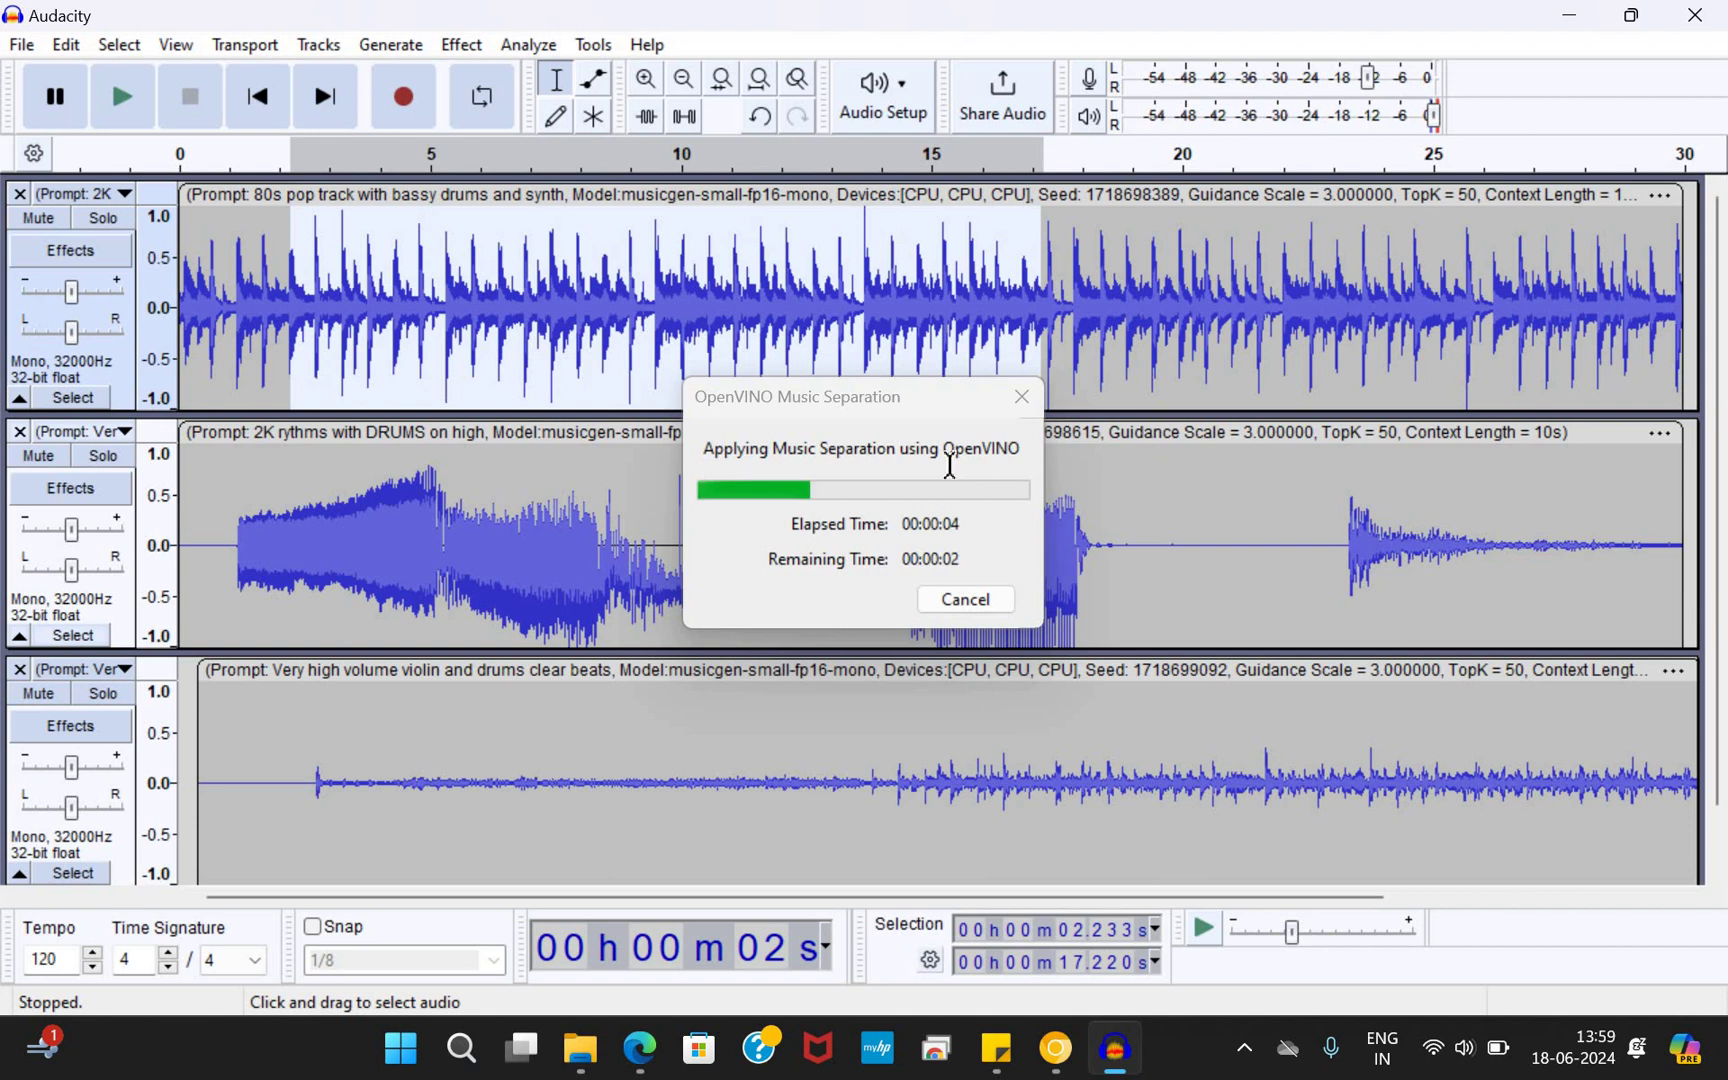
# Step: Scroll the track view to inspect the two new stem tracks
pyautogui.scroll(-5, 439, 708)
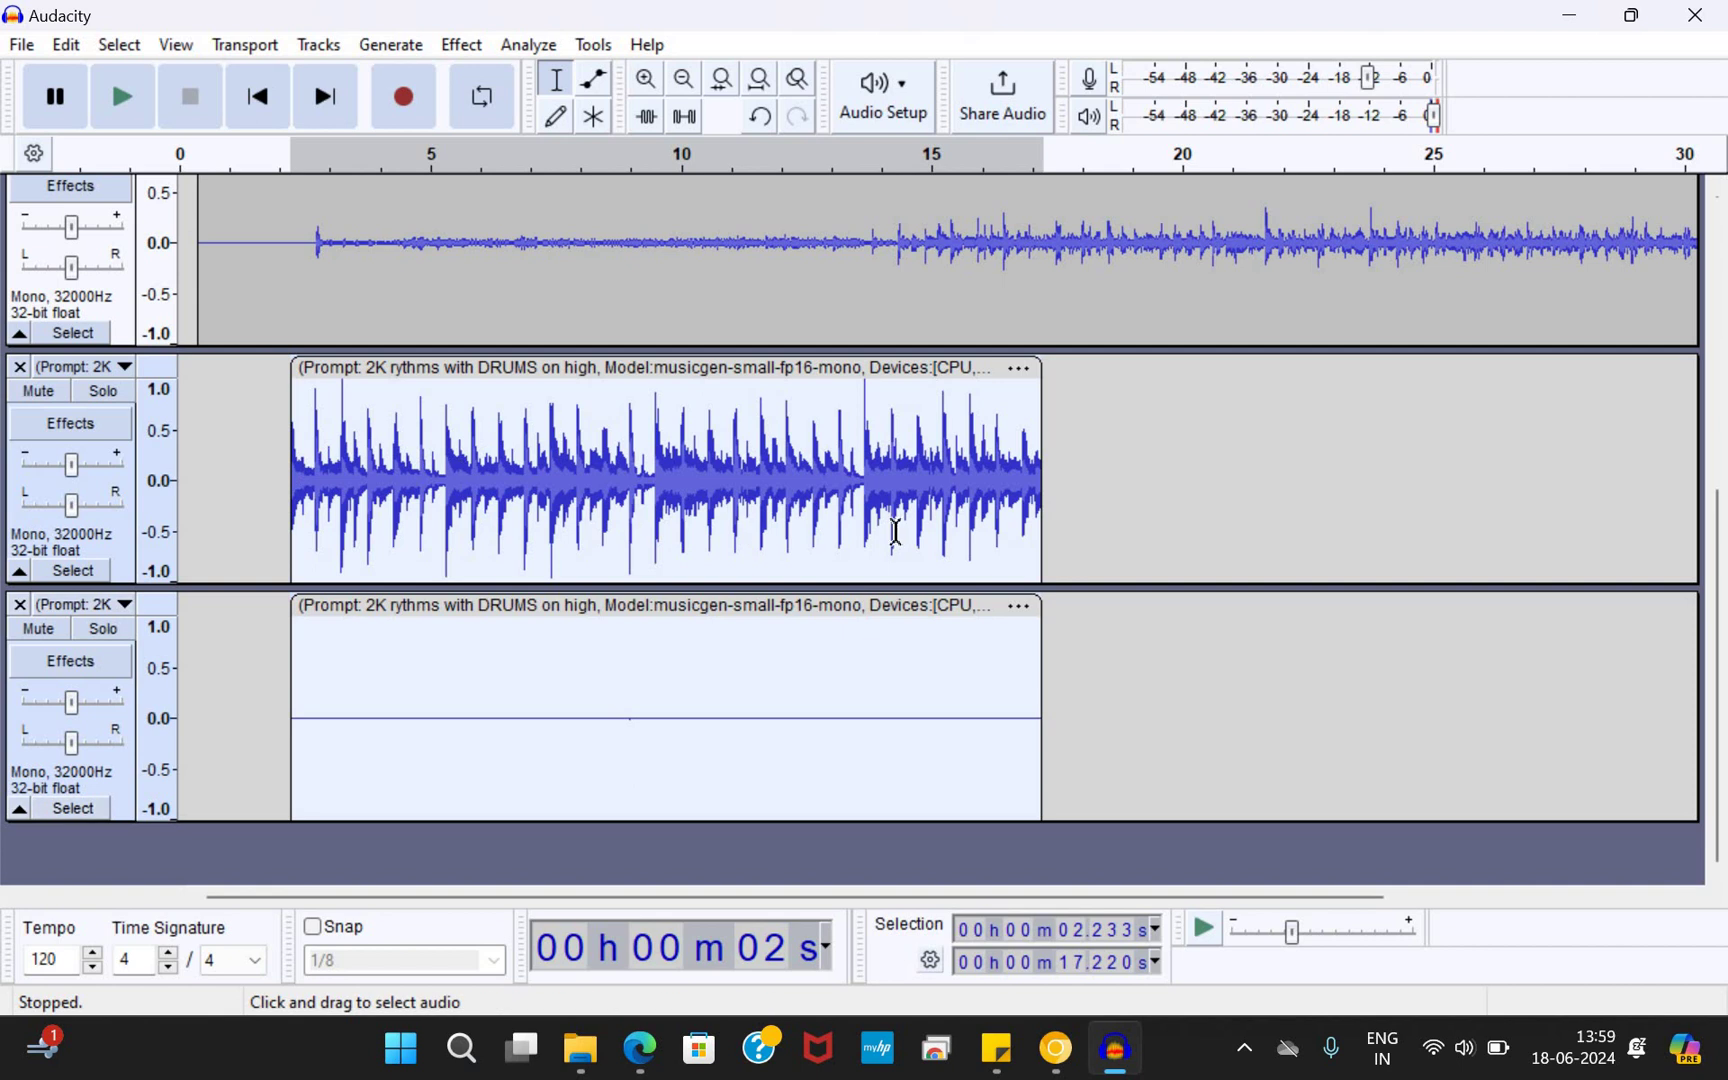
pyautogui.scroll(3, 889, 550)
pyautogui.scroll(3, 889, 552)
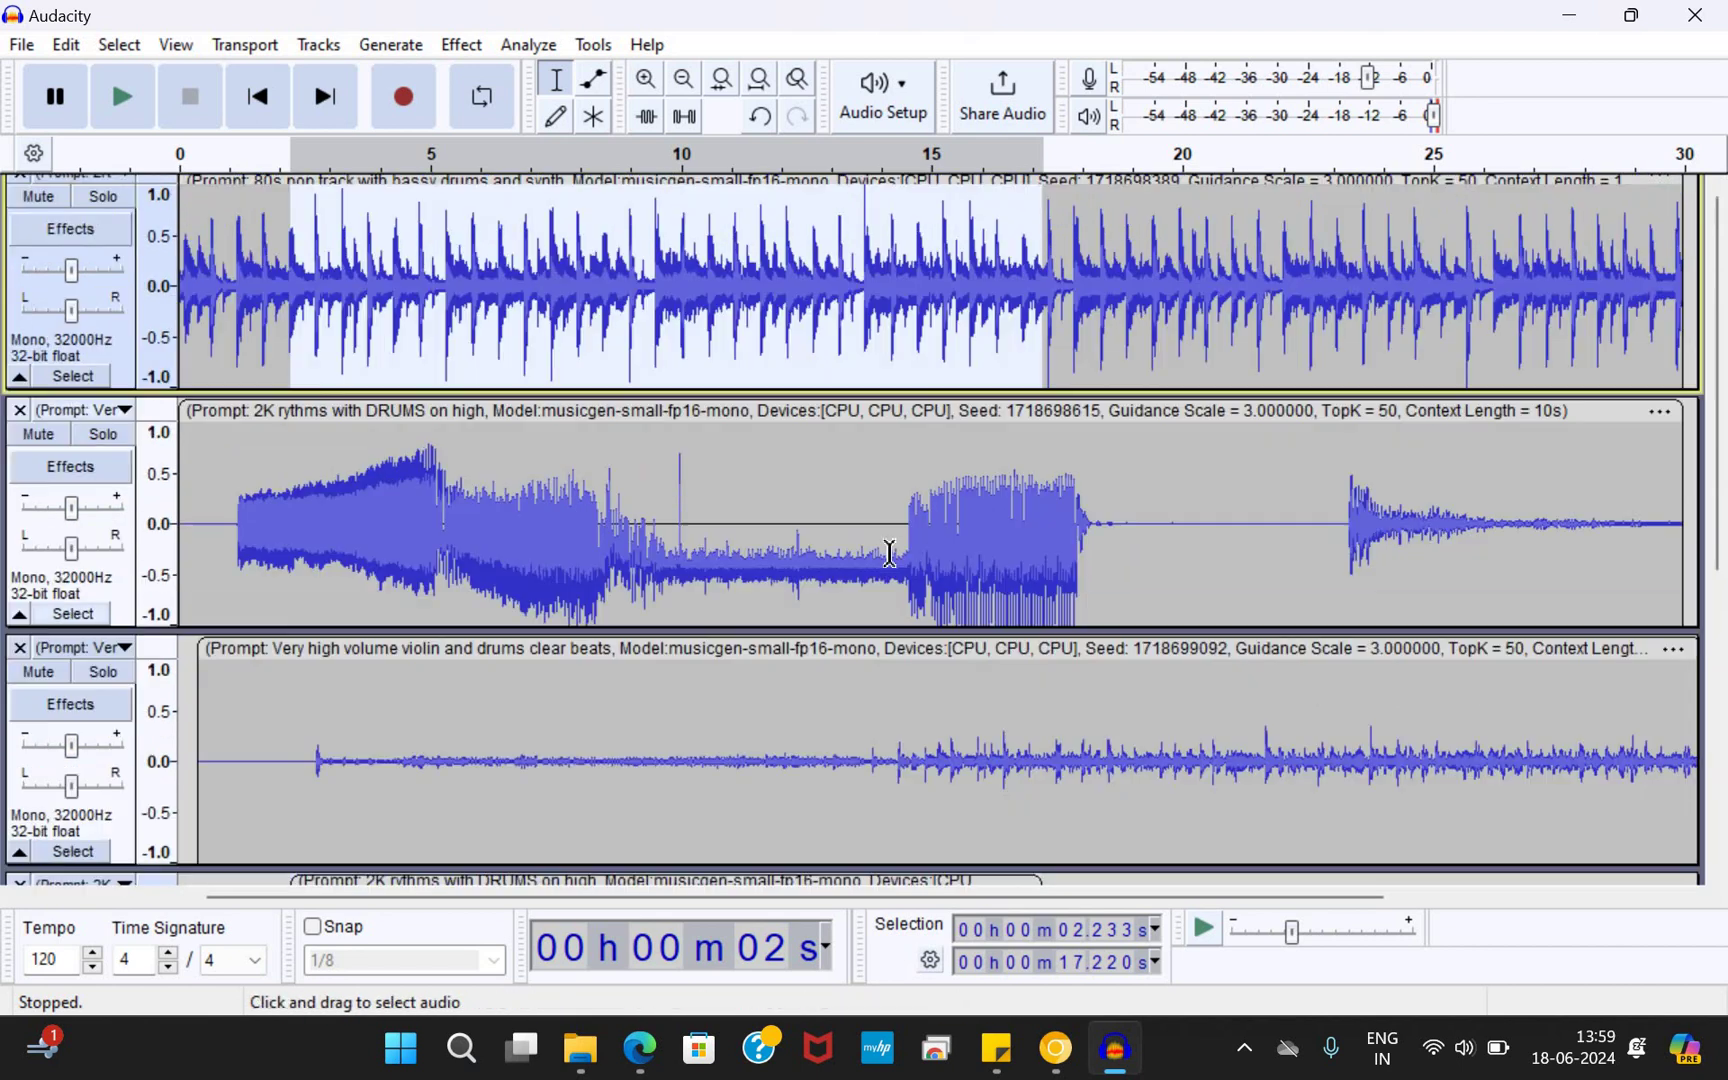